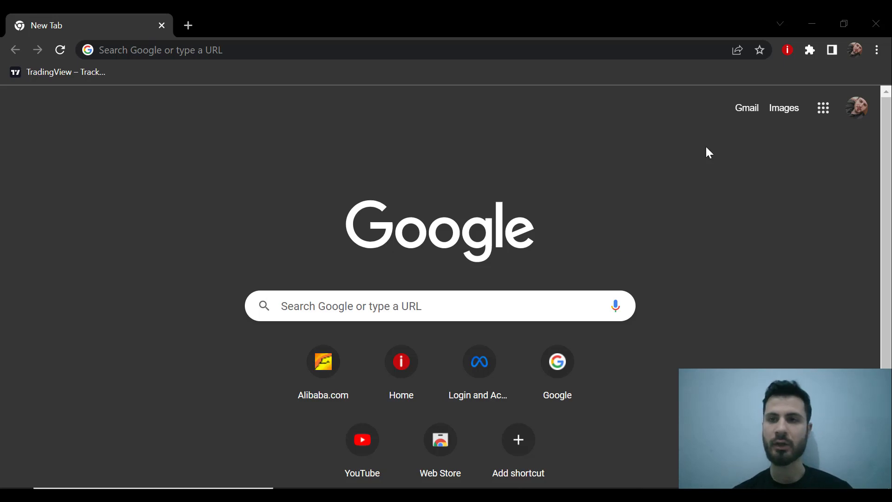
Step: Switch to the BA DIST workbook in Excel, enable editing and dismiss the Office licence notice
click(804, 13)
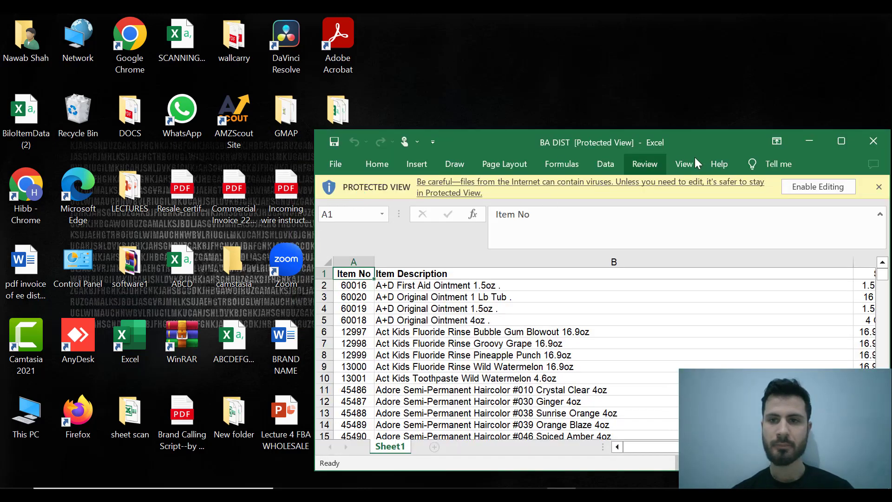
double_click(705, 144)
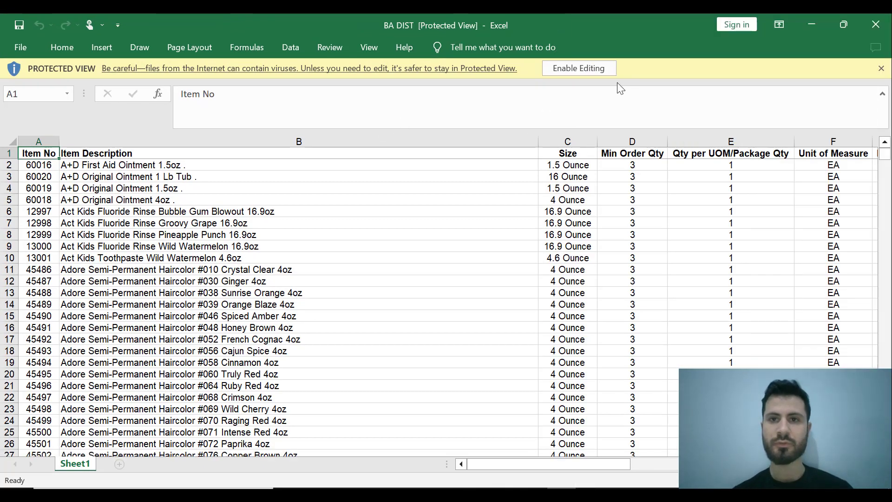
click(600, 73)
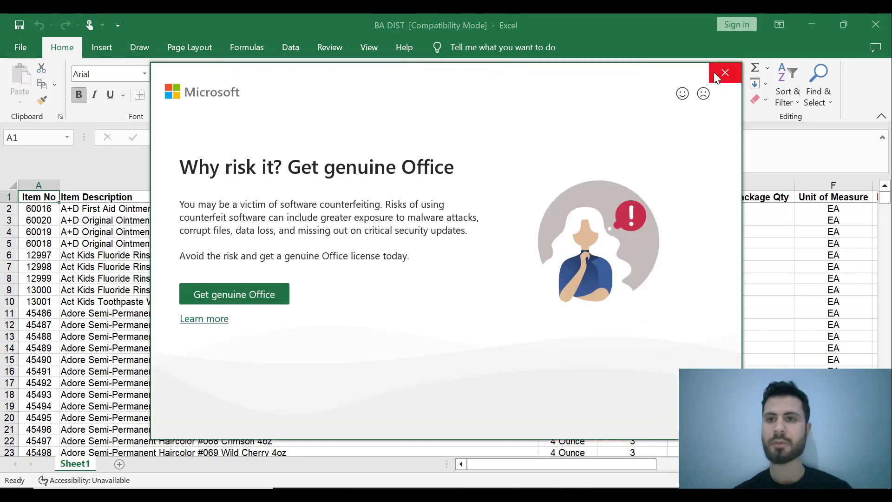
click(724, 73)
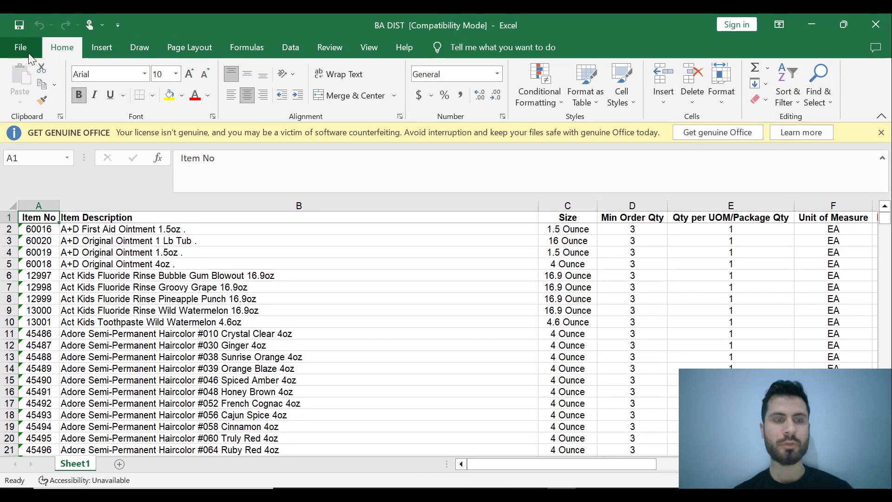
Step: Start saving a copy of the BA DIST workbook with CSV (MS-DOS) as the file type
click(28, 52)
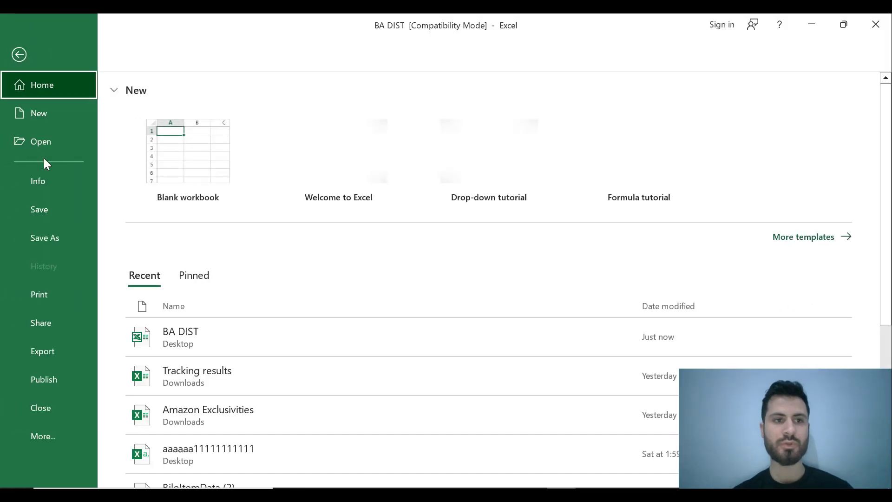
click(44, 241)
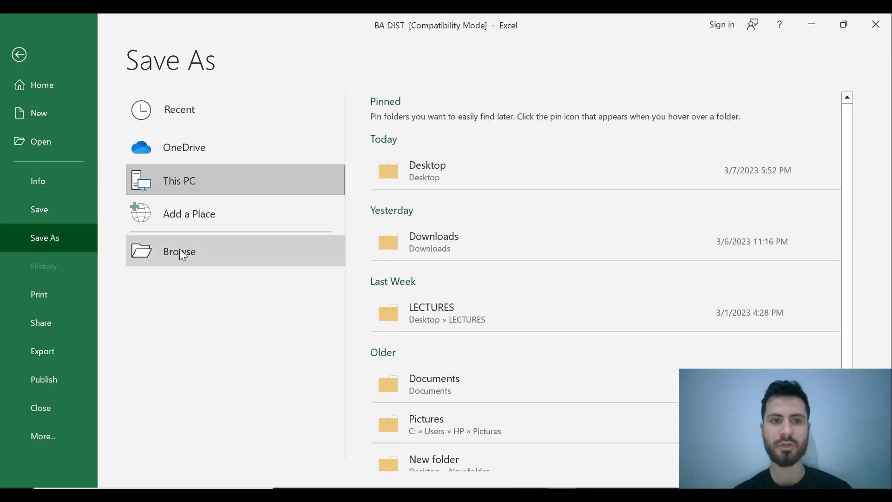
click(322, 263)
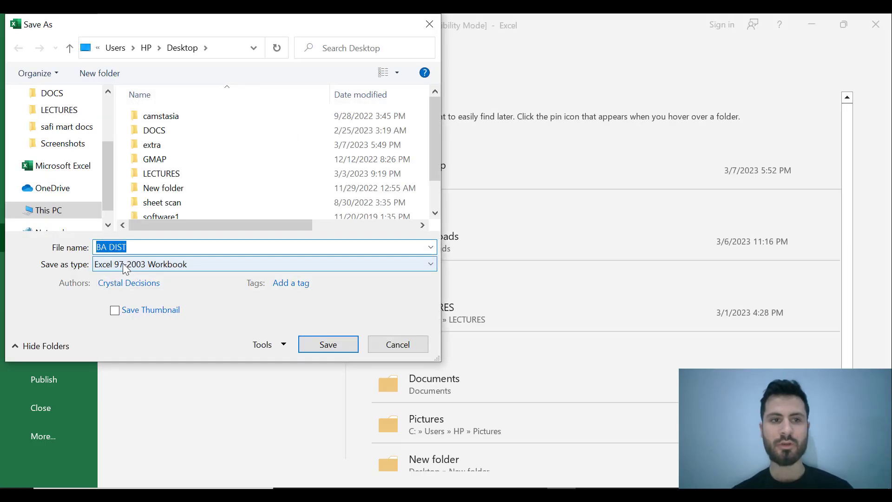
click(121, 265)
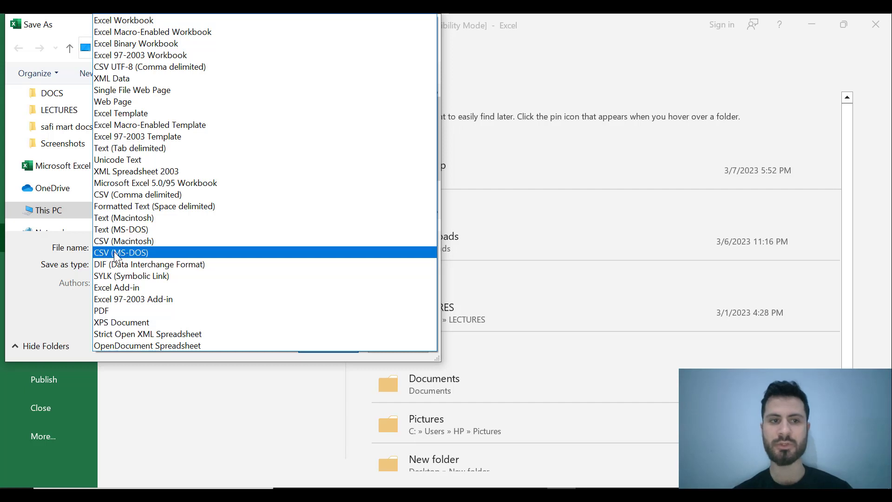
click(114, 254)
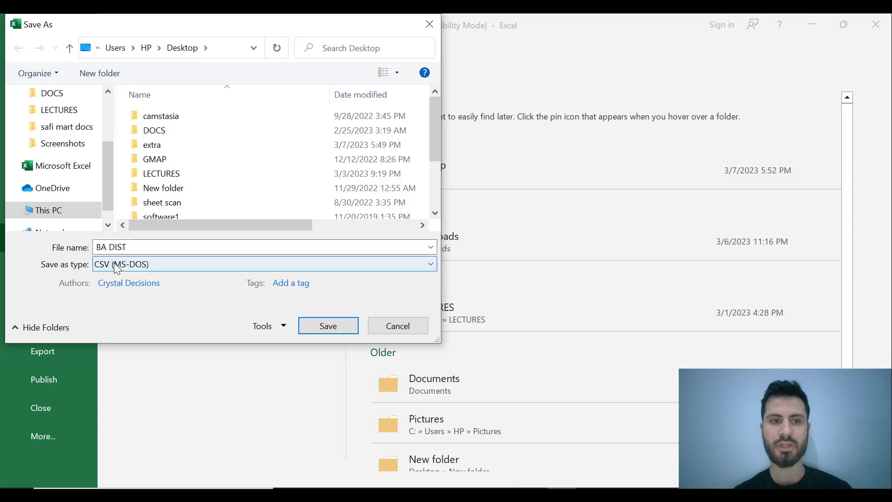
Step: Save the CSV copy to the Desktop as abc0987 and close the workbook
click(134, 249)
double_click(134, 250)
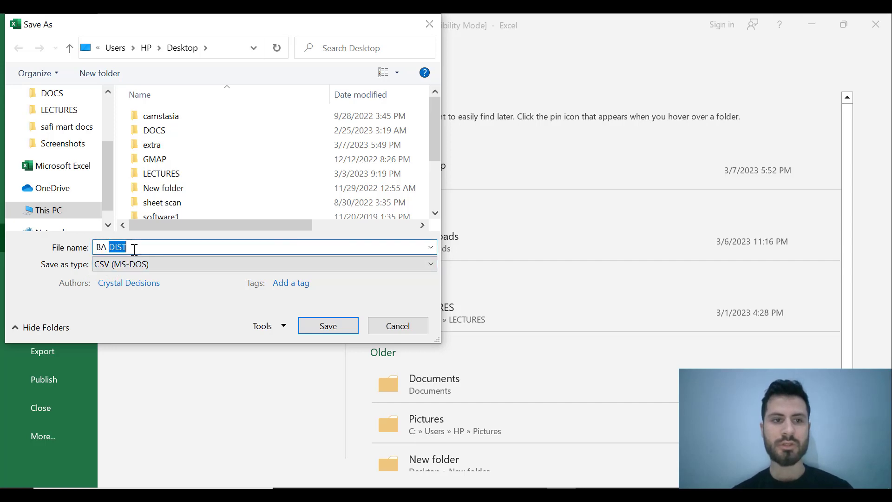
drag(135, 249, 98, 249)
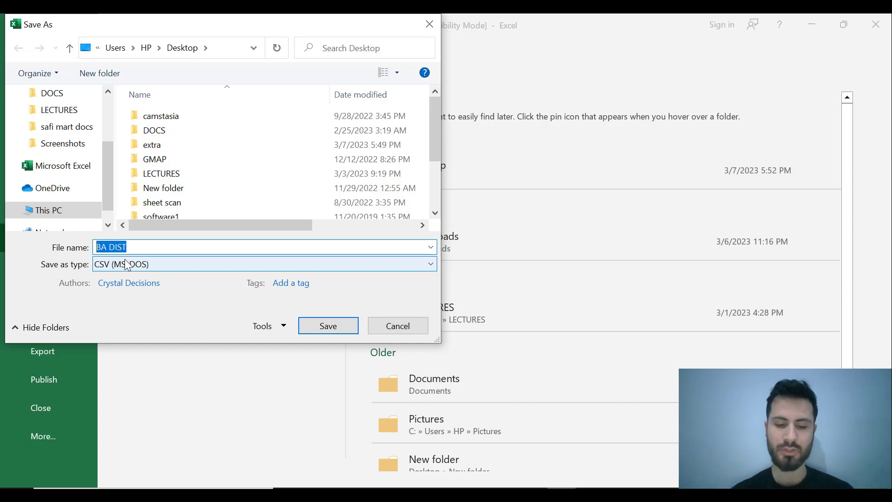
text(abc)
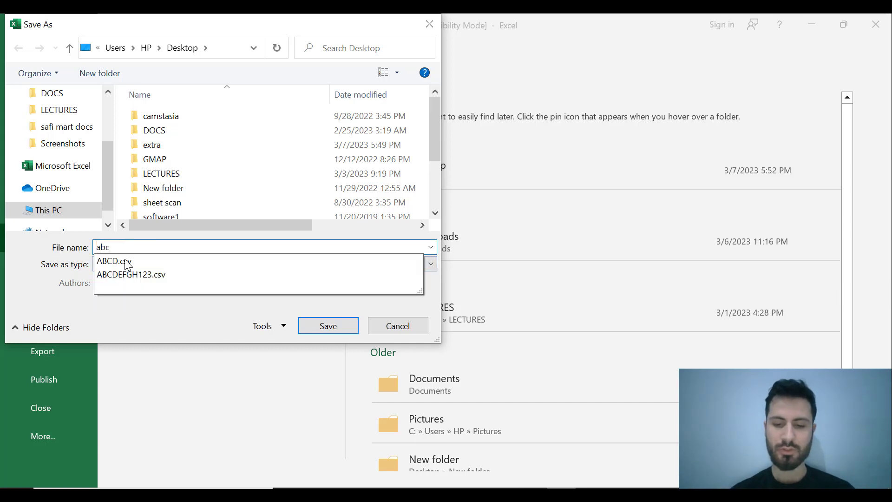
text(0987)
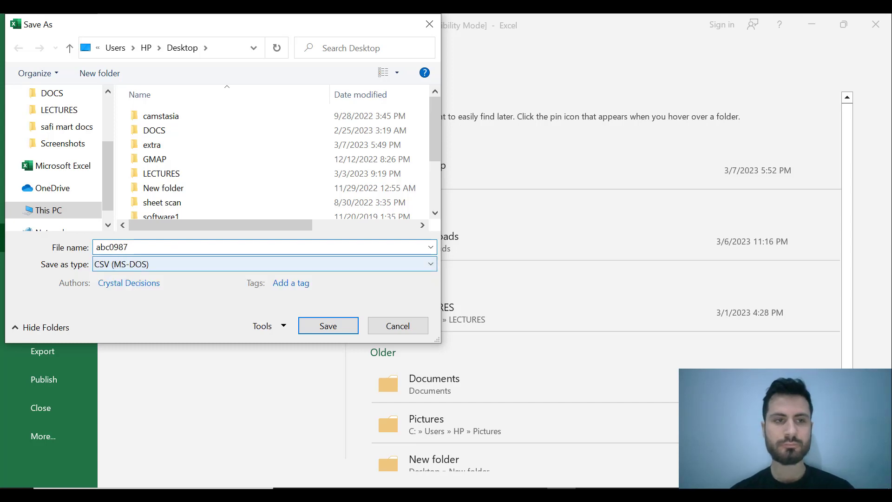
drag(108, 143, 112, 101)
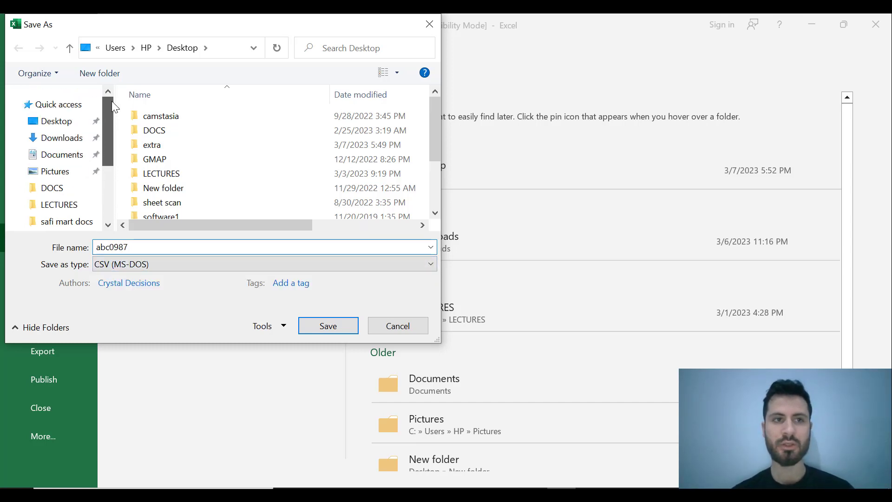
click(57, 121)
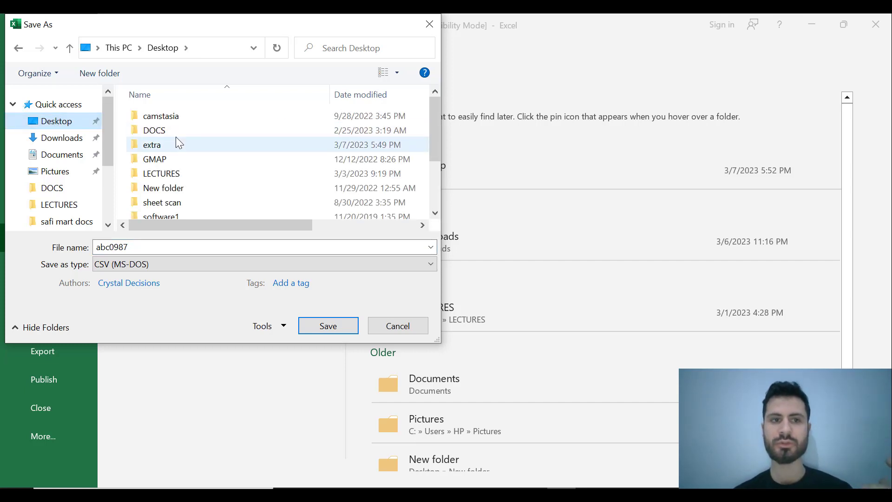
click(315, 328)
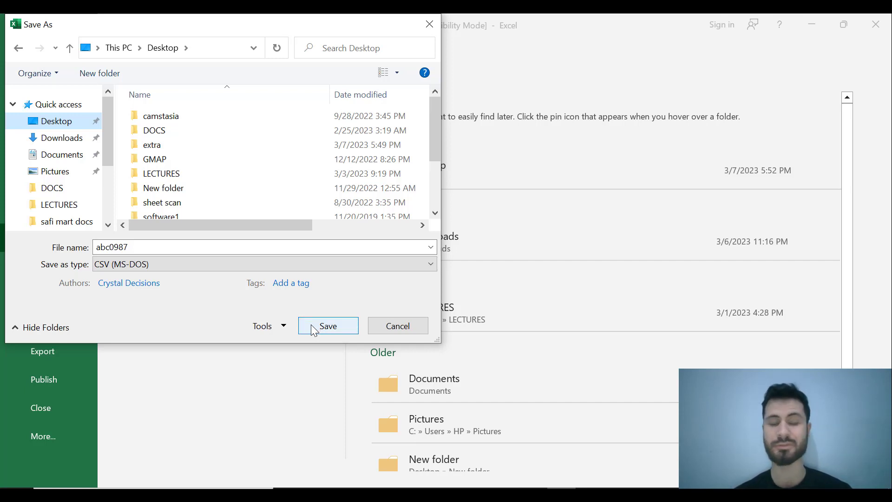
click(311, 324)
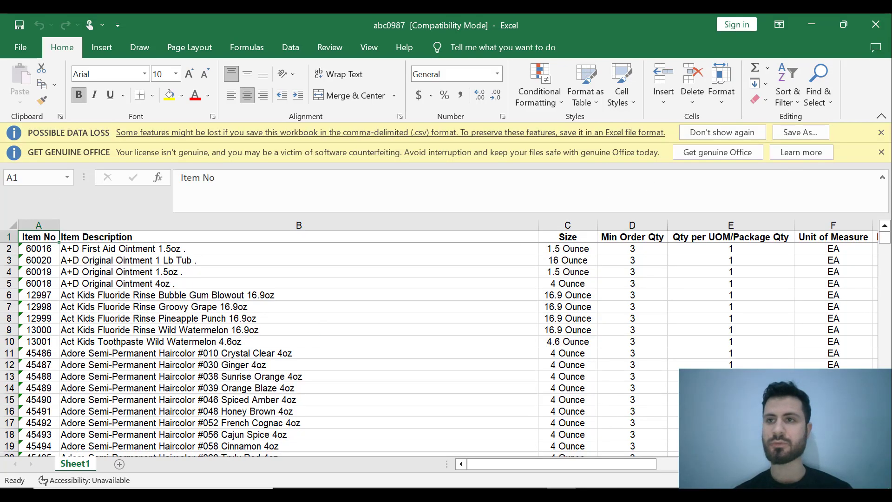
click(875, 24)
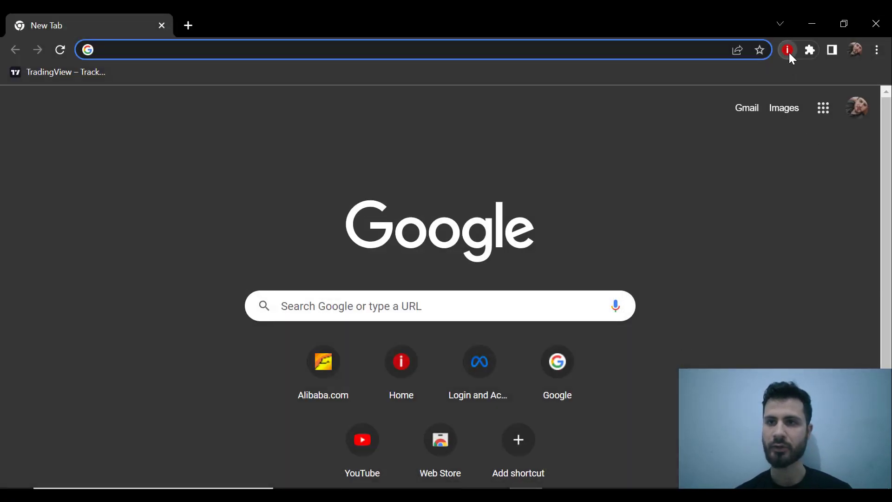
Step: Launch Rocket Source 01 from the browser extension's collection of seller tools
click(789, 52)
scroll(681, 288, down, 4)
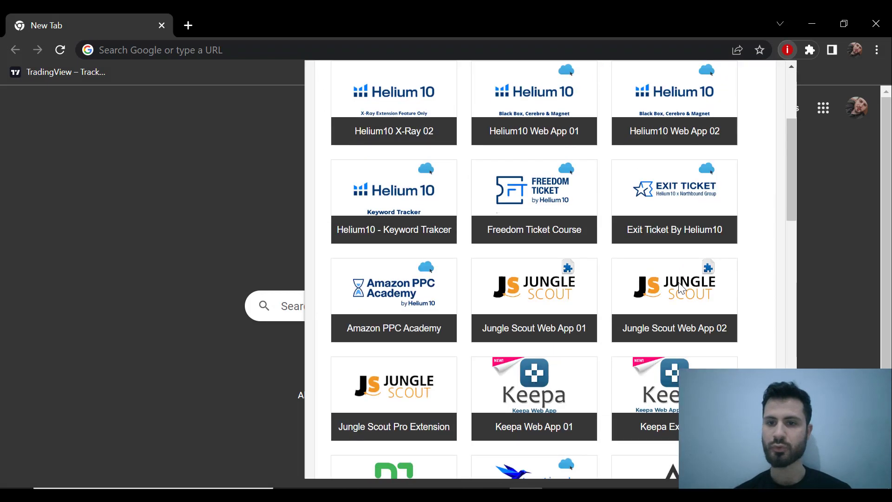
scroll(680, 288, down, 8)
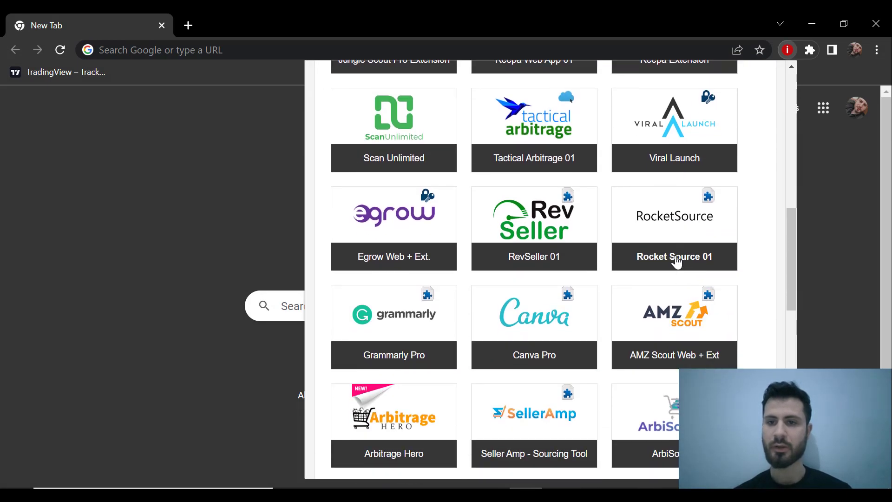
click(676, 259)
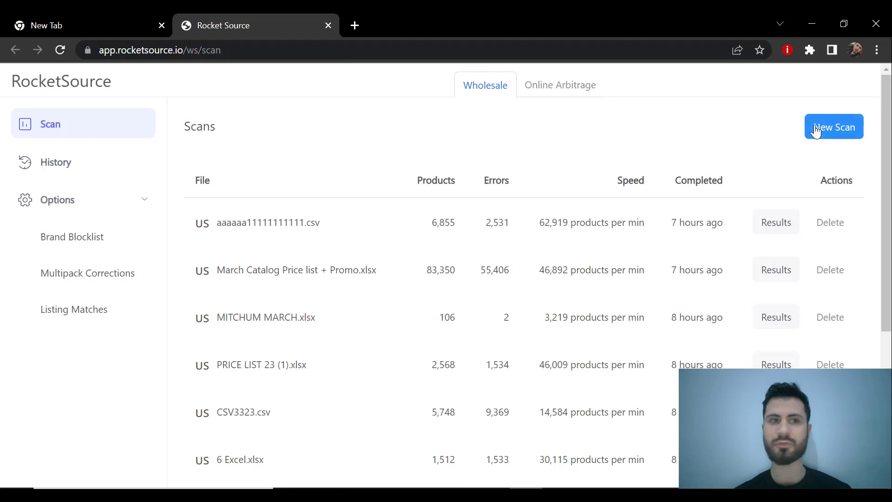
Step: Create a new wholesale scan, upload abc0987.csv from the Desktop and continue to the mapping setup
click(830, 134)
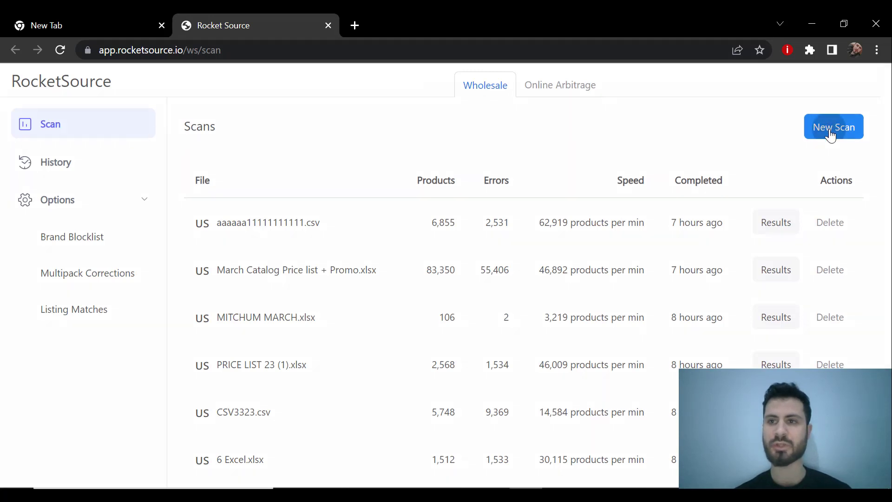
click(508, 255)
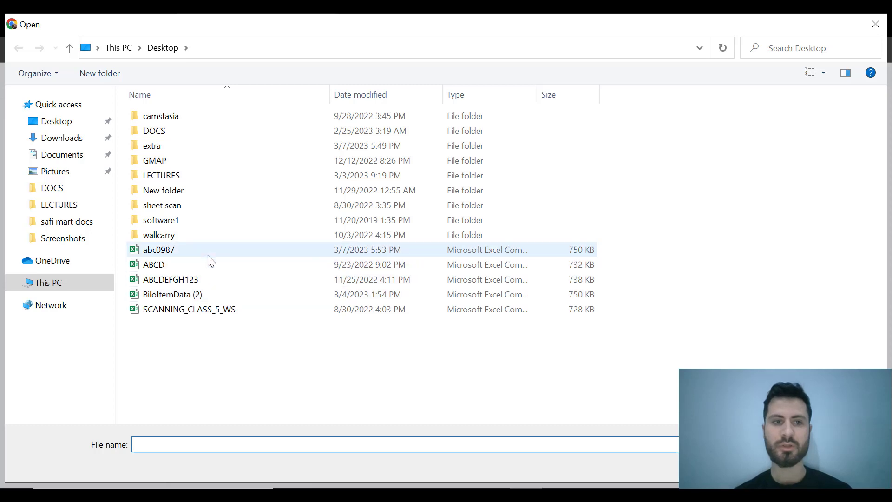
double_click(181, 255)
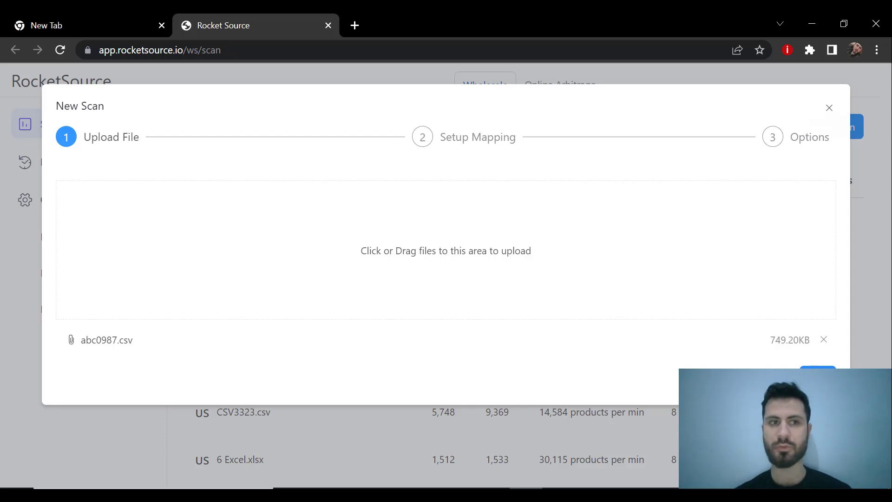
click(818, 377)
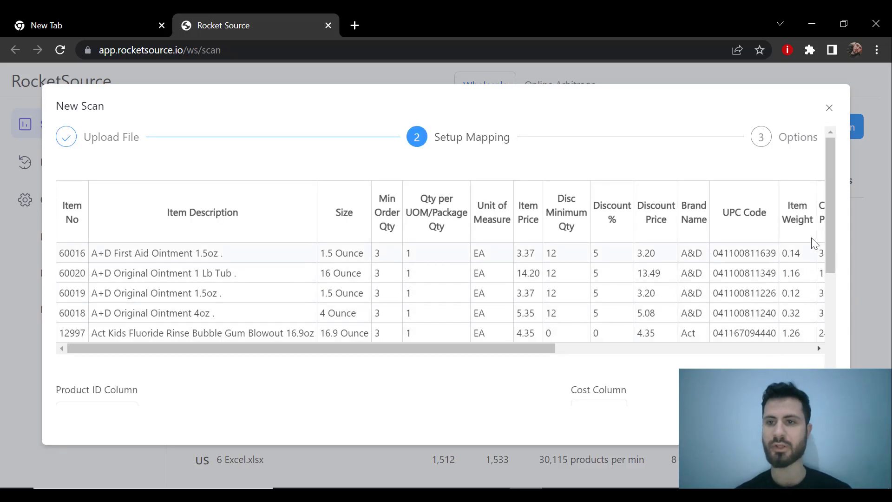
Step: Compare the price list preview with the product ID, cost, supplier SKU and title column mappings
drag(827, 229, 832, 314)
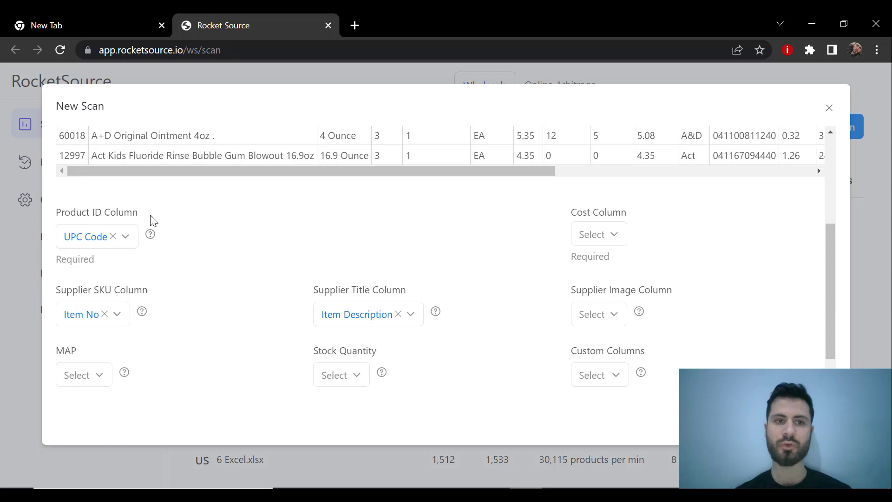
scroll(151, 219, up, 3)
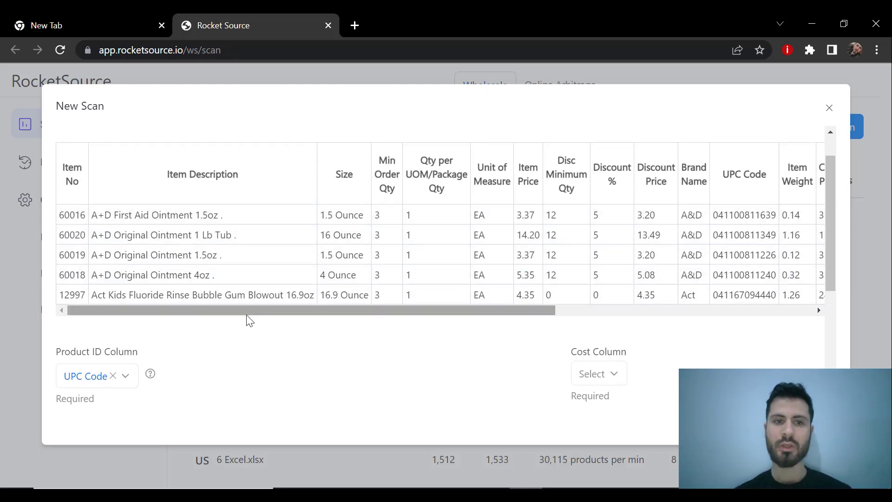
mouse_move(250, 311)
mouse_down()
mouse_move(269, 308)
mouse_move(240, 306)
mouse_up()
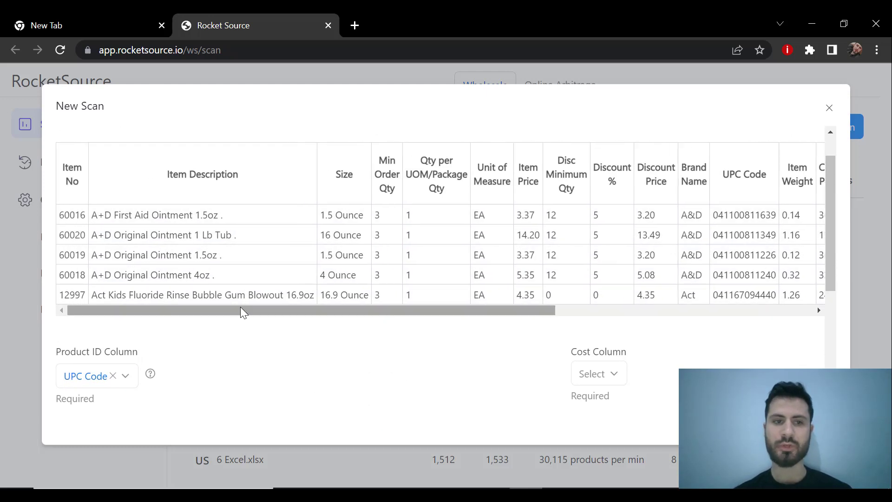
scroll(93, 316, down, 2)
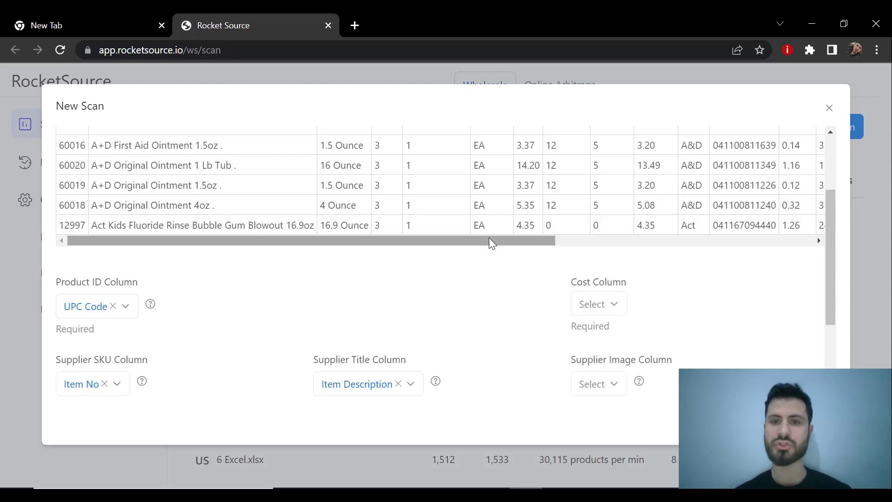
scroll(717, 293, up, 2)
scroll(375, 308, down, 3)
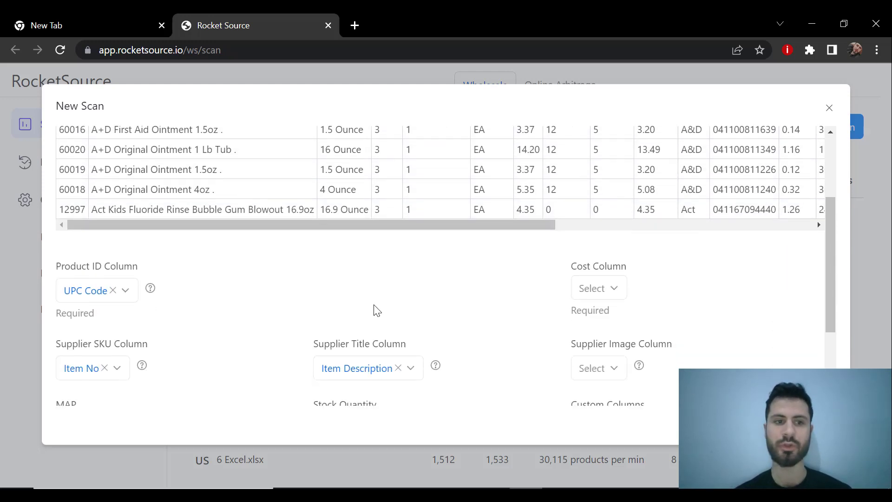
scroll(162, 309, up, 3)
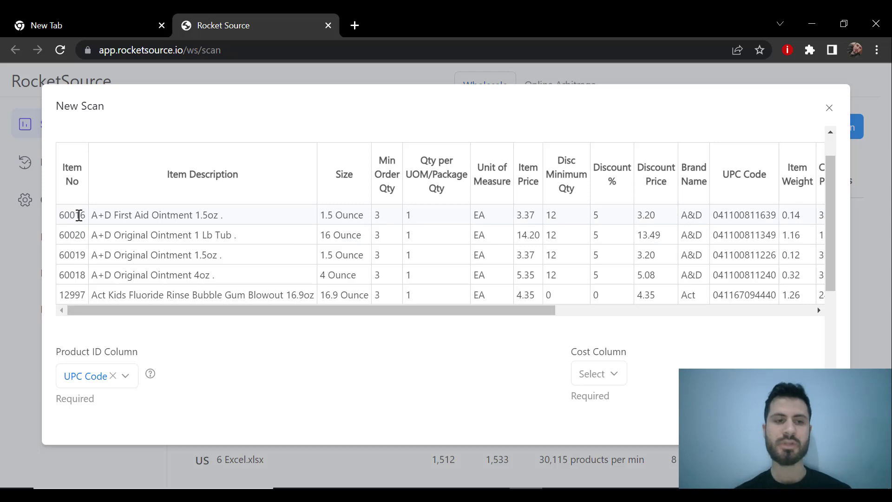
scroll(175, 305, down, 2)
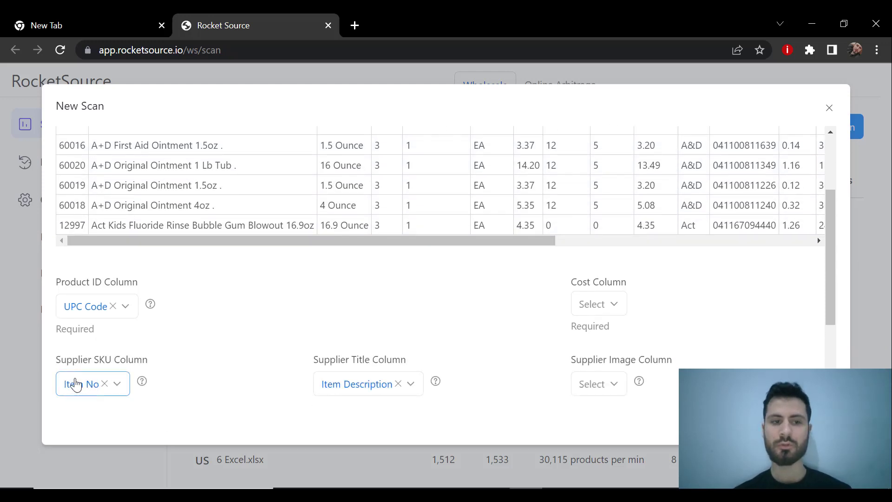
scroll(93, 374, down, 4)
scroll(600, 250, up, 2)
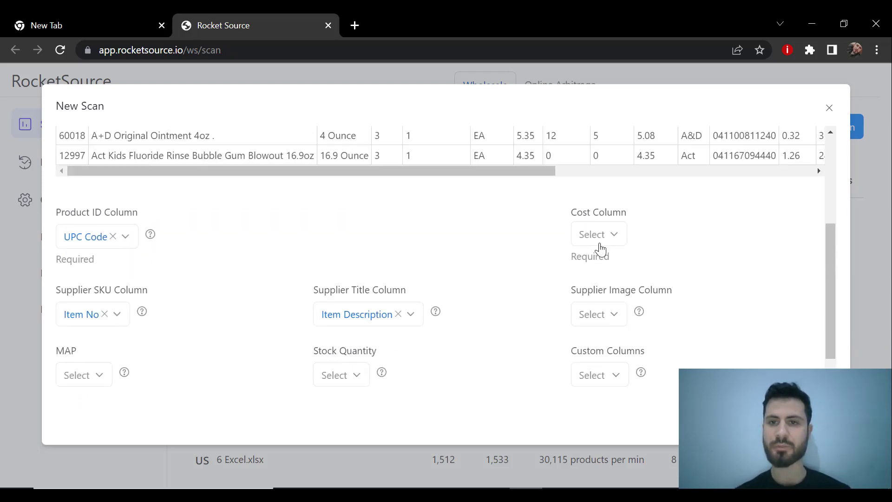
scroll(608, 258, up, 2)
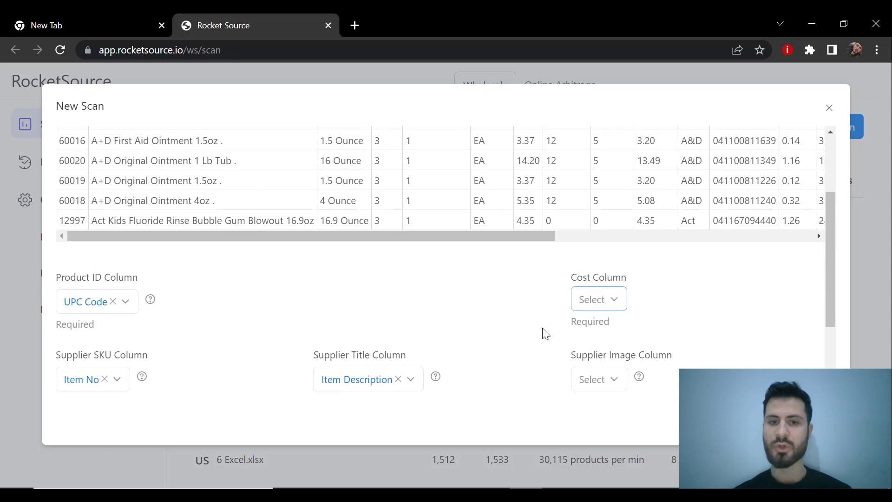
scroll(546, 333, down, 2)
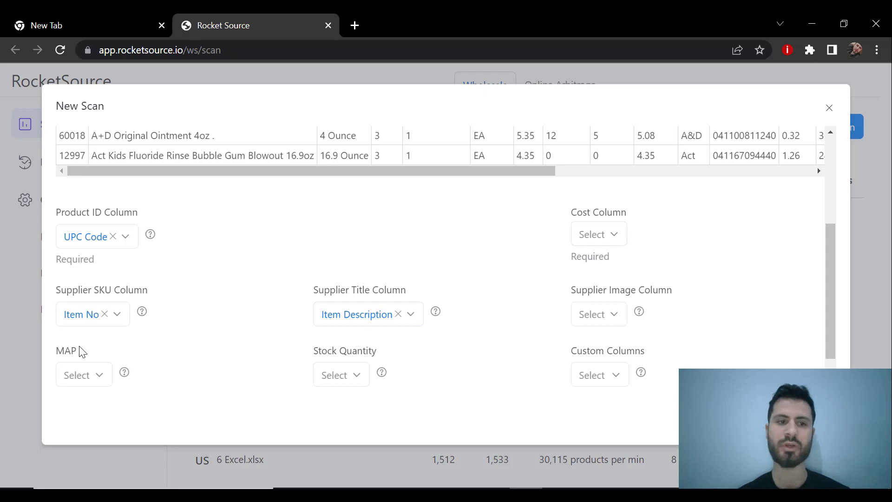
Step: Review the optional mapping fields and compare the required cost column with the price columns in the file preview
scroll(91, 335, down, 2)
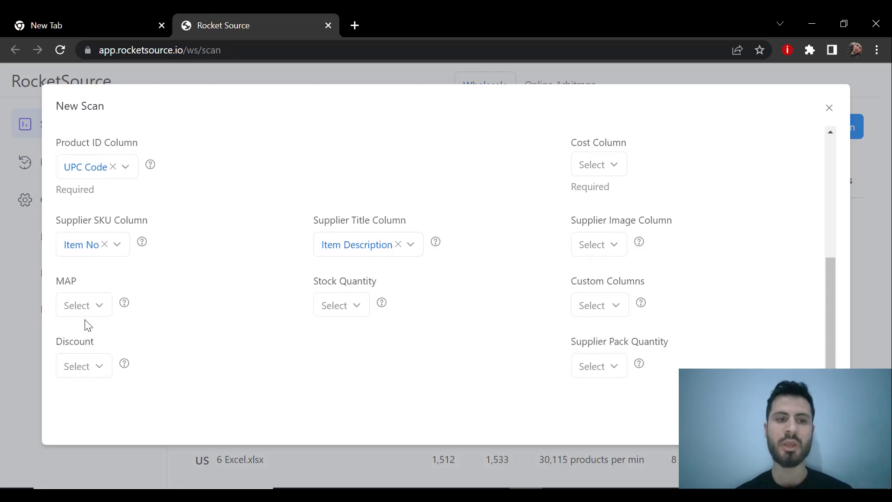
scroll(545, 309, up, 2)
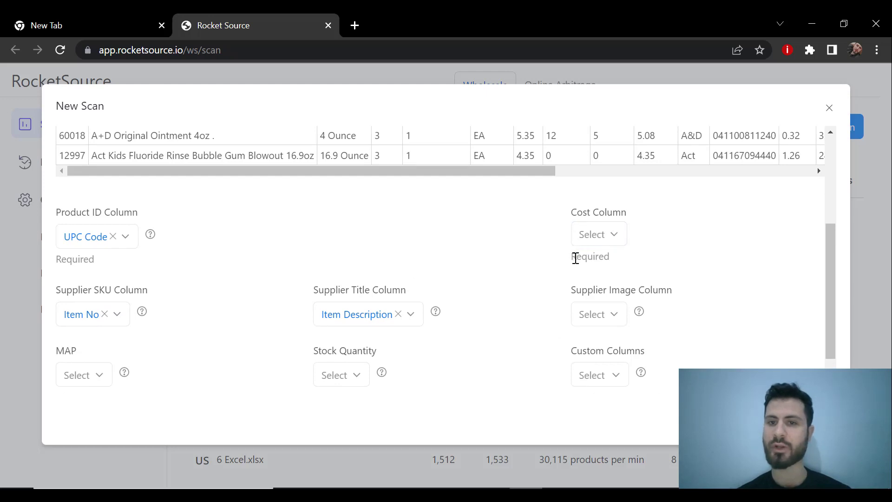
drag(571, 259, 615, 260)
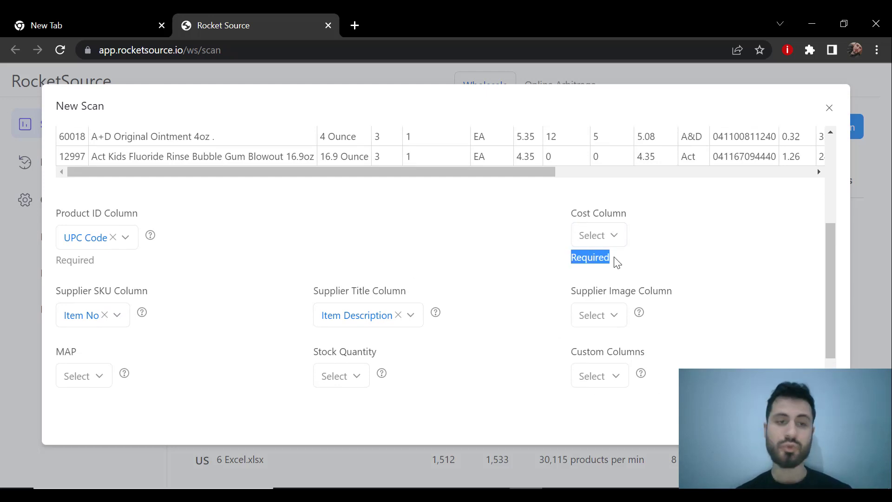
scroll(617, 262, up, 2)
scroll(629, 294, up, 2)
scroll(623, 317, down, 2)
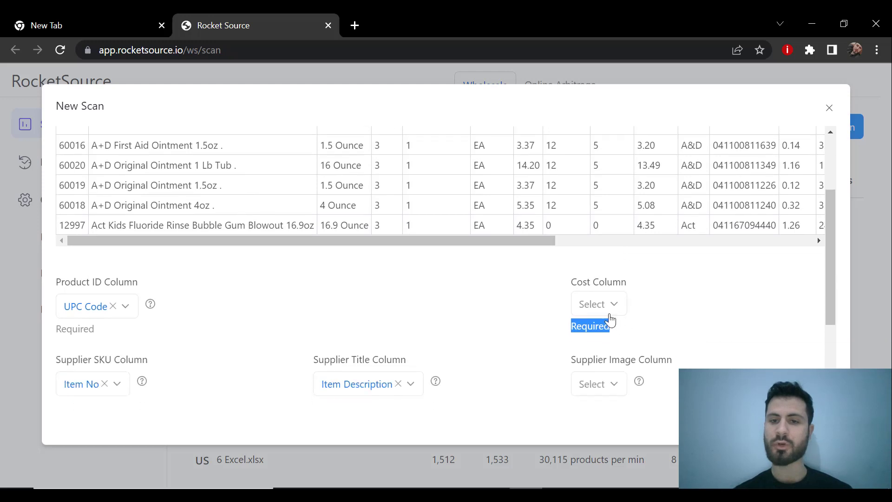
scroll(612, 318, up, 2)
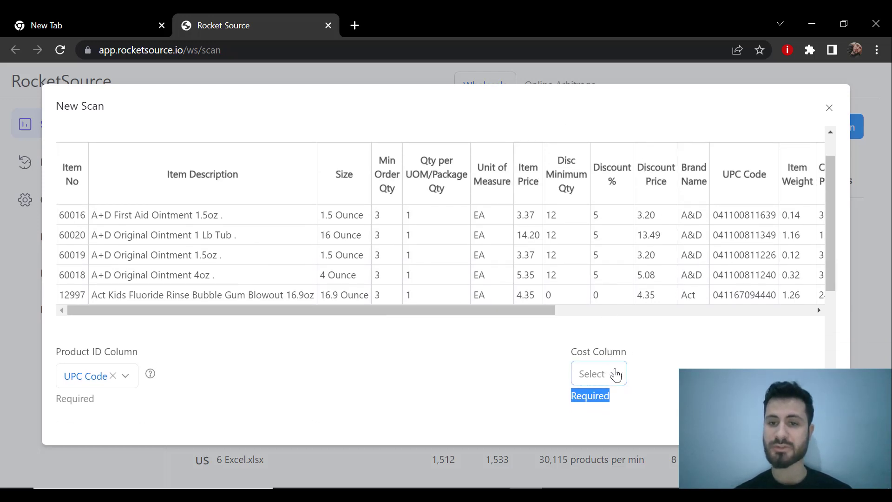
click(655, 369)
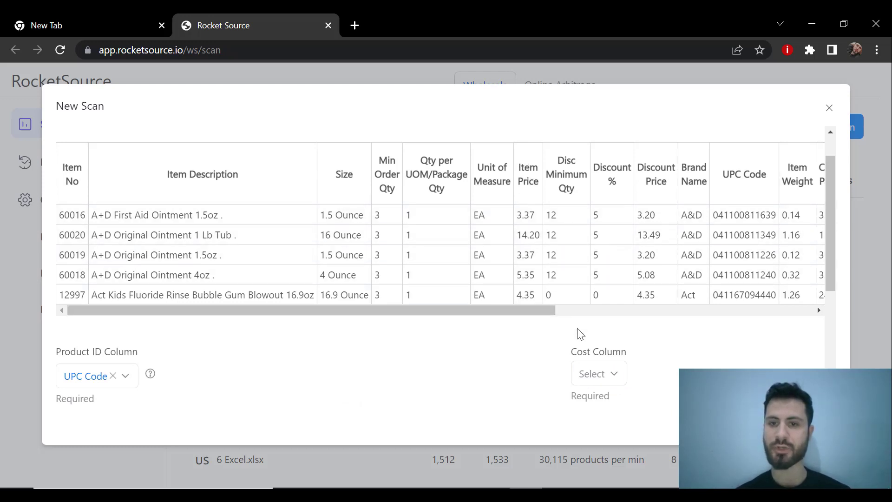
Step: Map the cost column to Item Price, leave the custom columns unset and continue to the scan options
click(591, 373)
scroll(680, 330, down, 3)
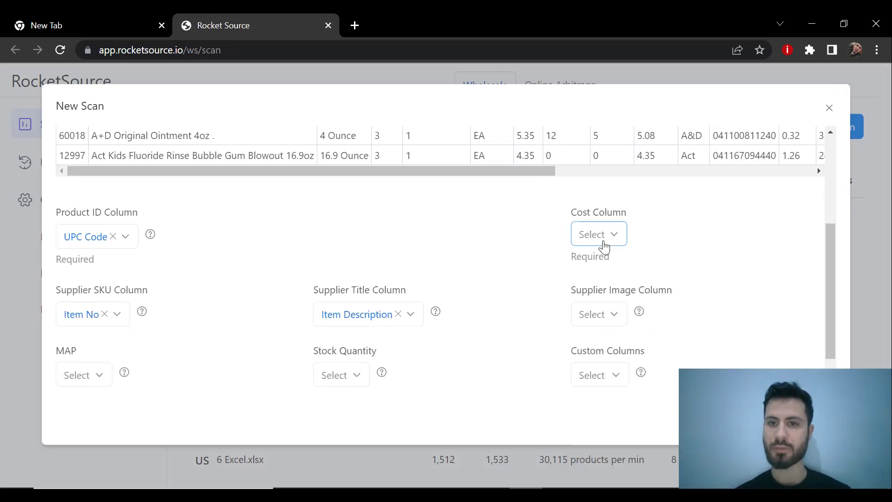
click(602, 242)
click(601, 451)
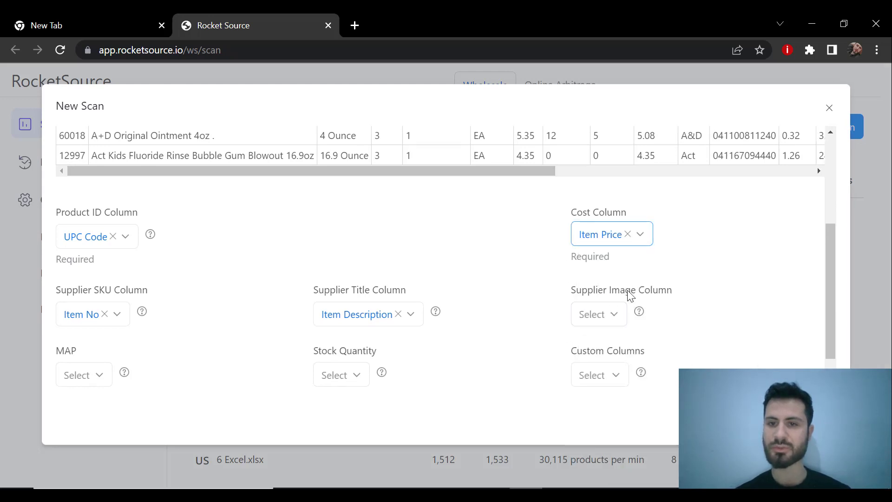
click(607, 370)
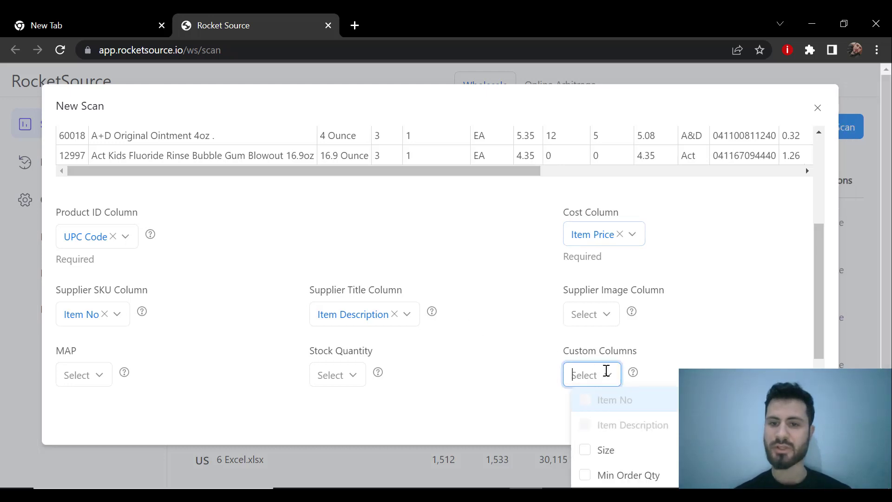
click(673, 331)
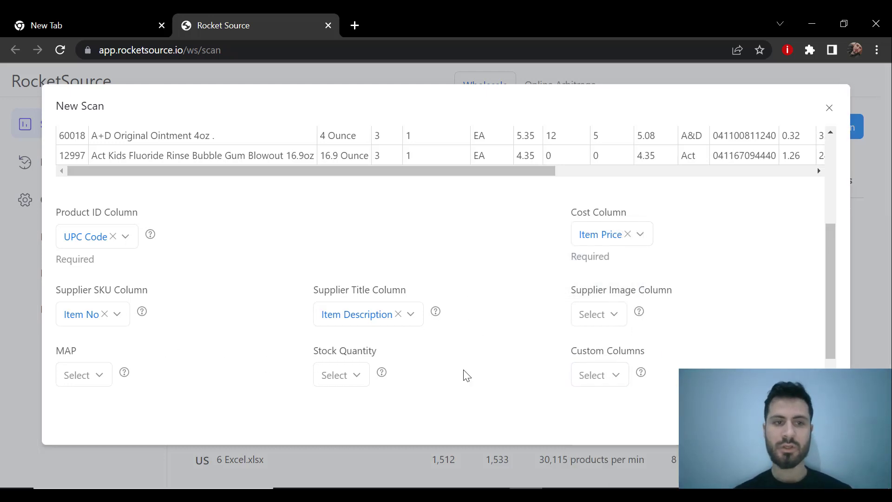
click(814, 419)
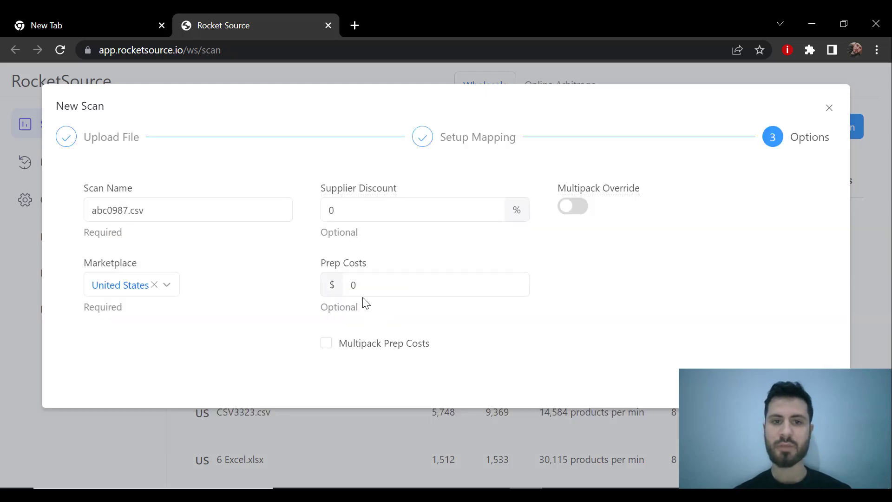
Step: Review the available marketplaces, keep United States for the abc0987.csv scan and start scanning
click(369, 284)
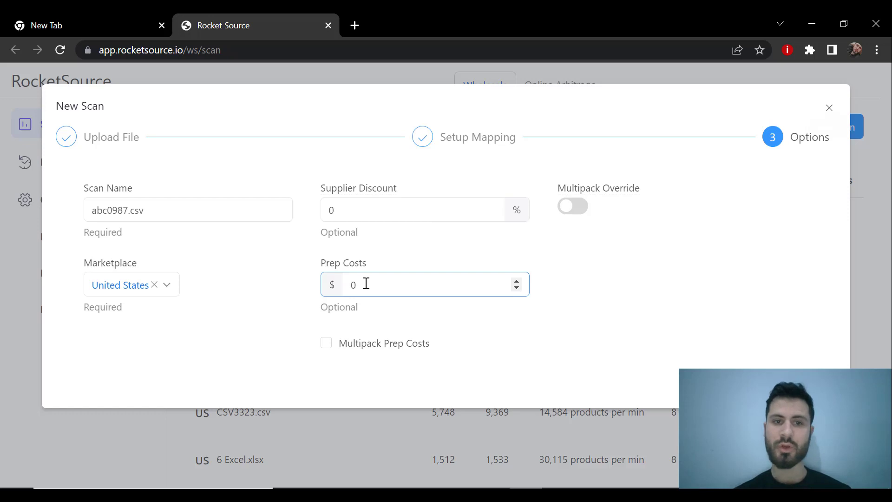
click(174, 292)
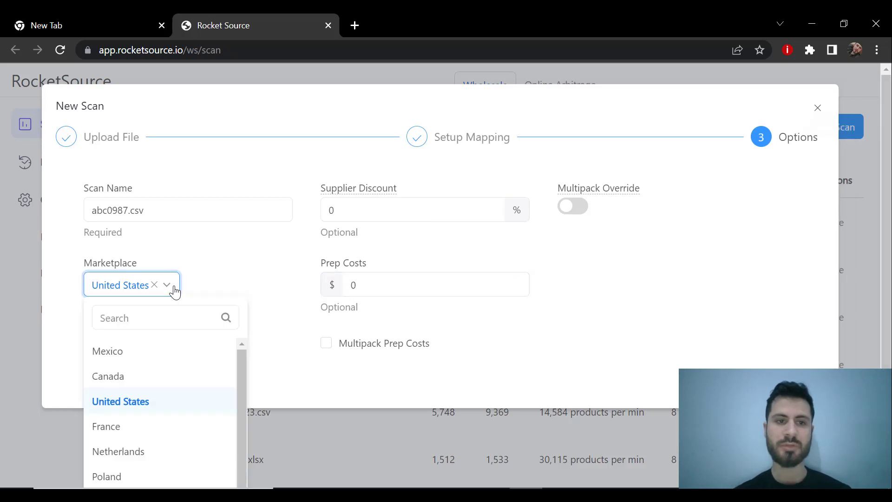
scroll(195, 384, down, 4)
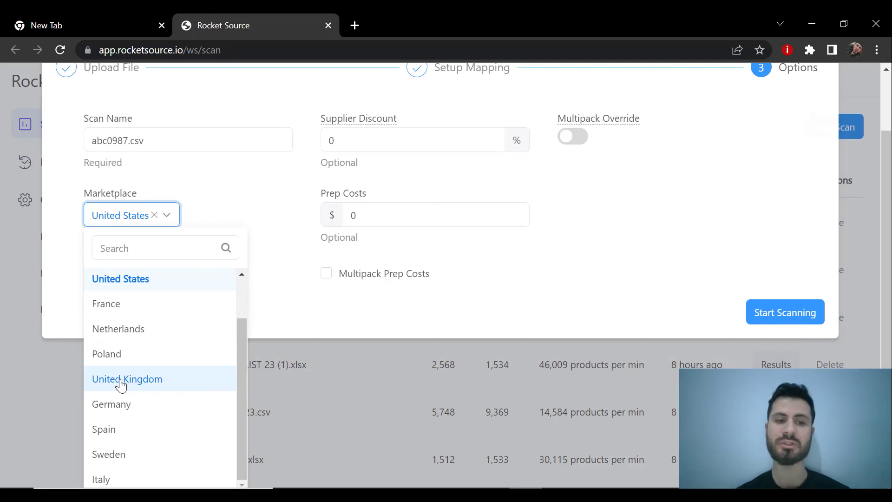
scroll(121, 384, up, 2)
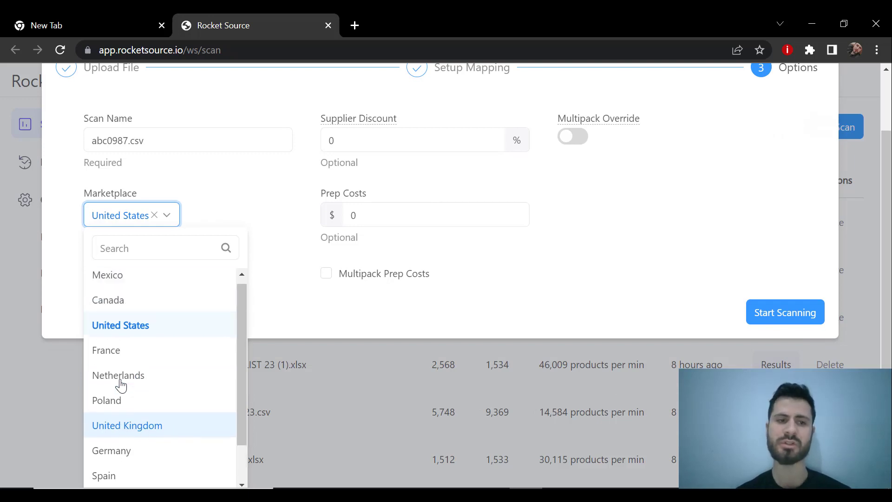
click(108, 336)
scroll(178, 288, up, 2)
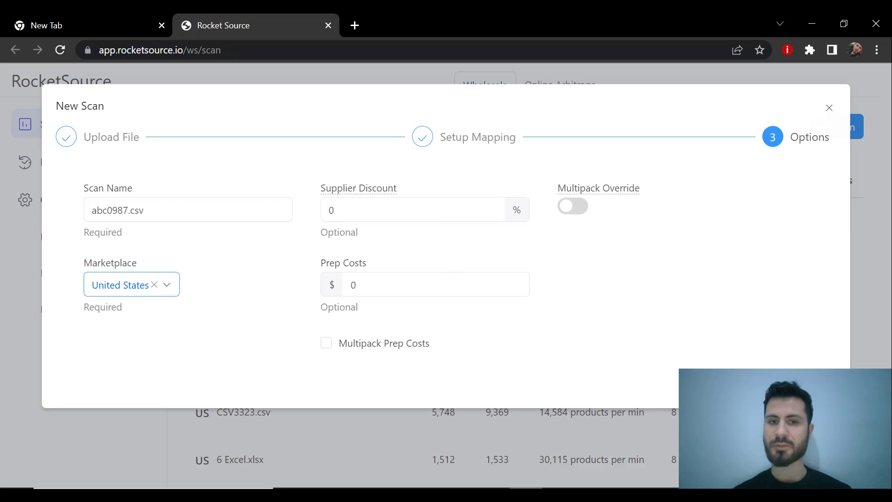
click(808, 382)
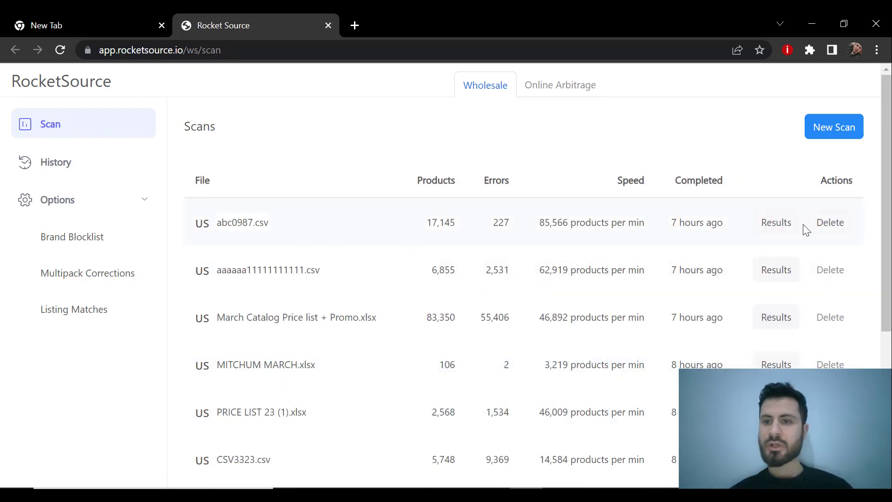
Step: Open the abc0987.csv scan results and look over the first Amazon info columns, including FBA Eligible
click(777, 224)
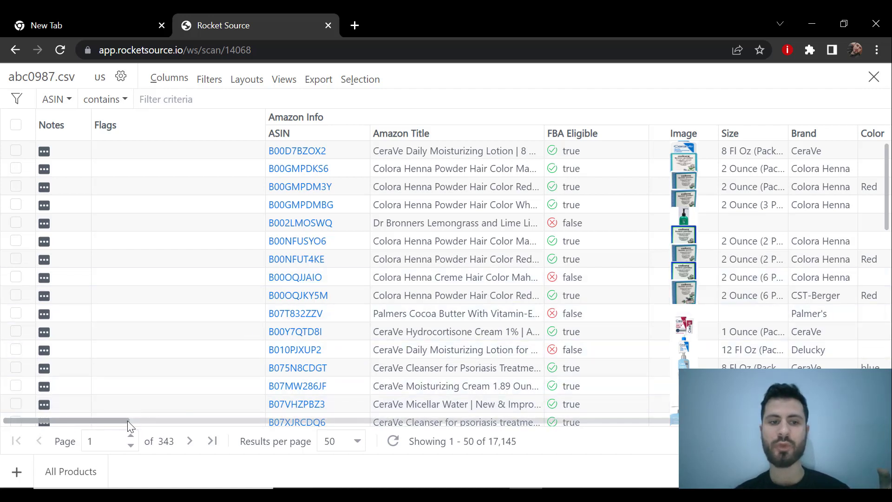
drag(126, 421, 181, 424)
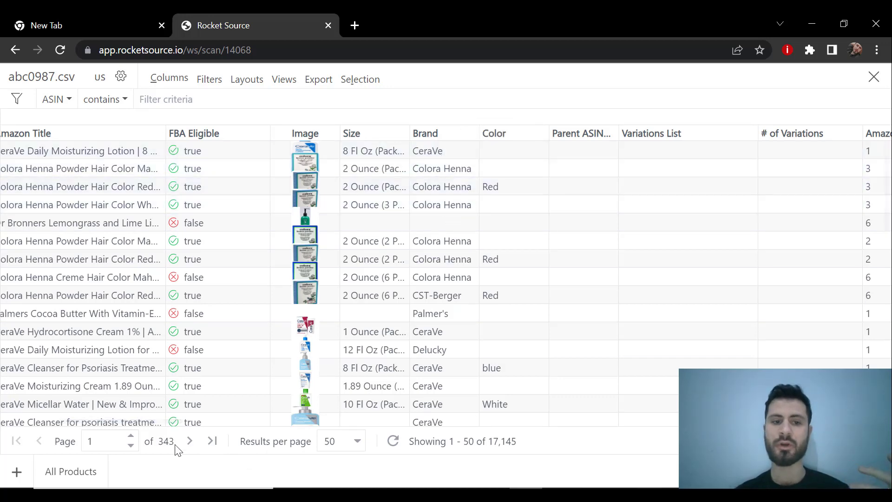
drag(168, 420, 99, 420)
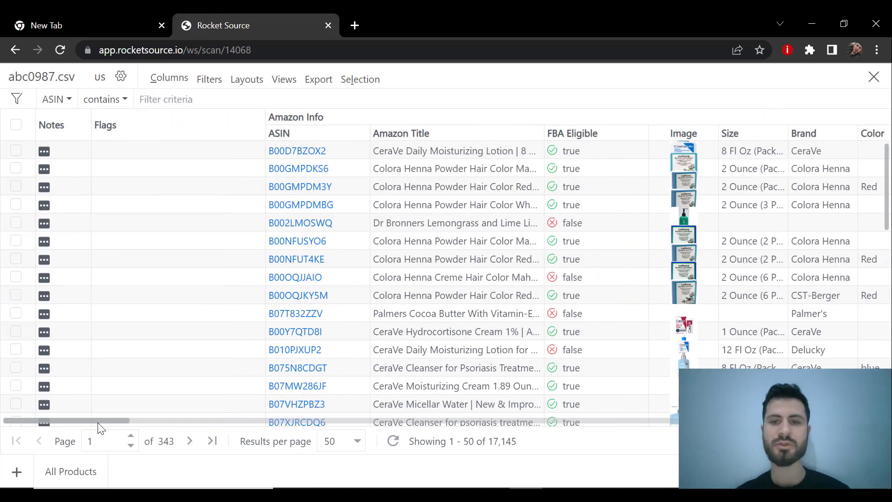
mouse_move(569, 139)
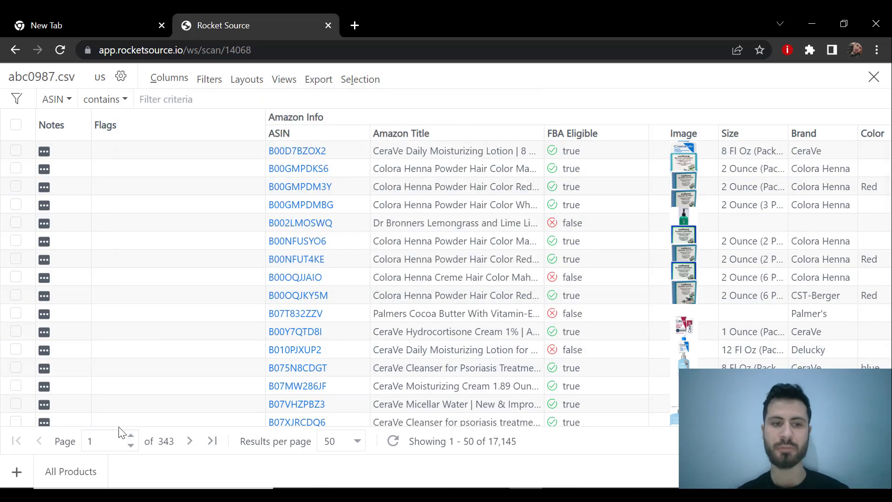
Step: Examine the remaining result columns, including small and light eligibility, buybox prices, offers, brand blocklist and meltable status, and return to the Flags column
drag(119, 424, 193, 421)
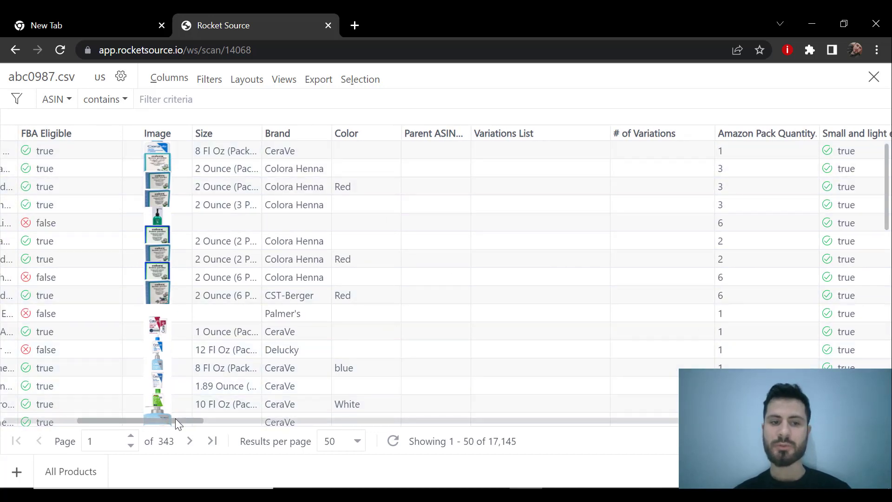
drag(175, 420, 227, 424)
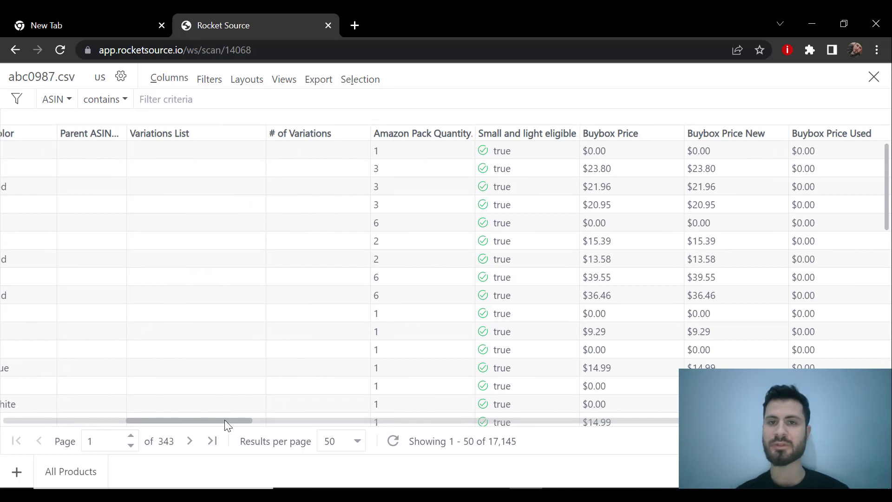
drag(224, 420, 268, 427)
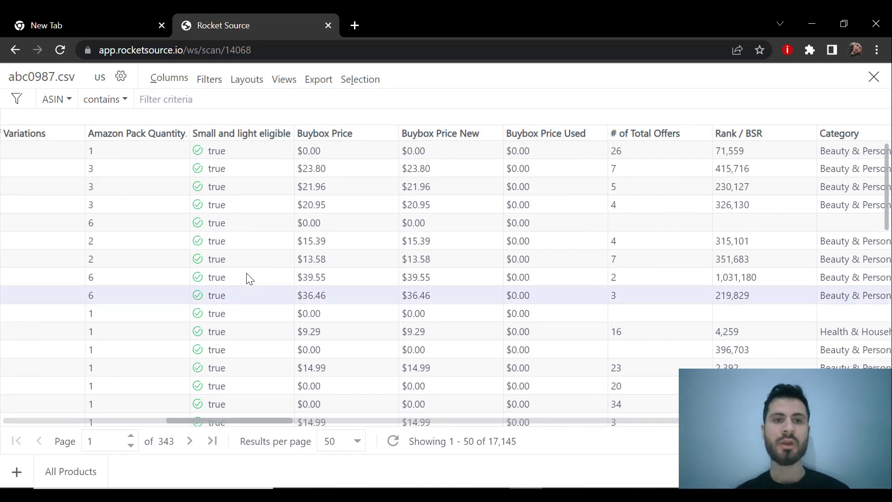
mouse_move(236, 140)
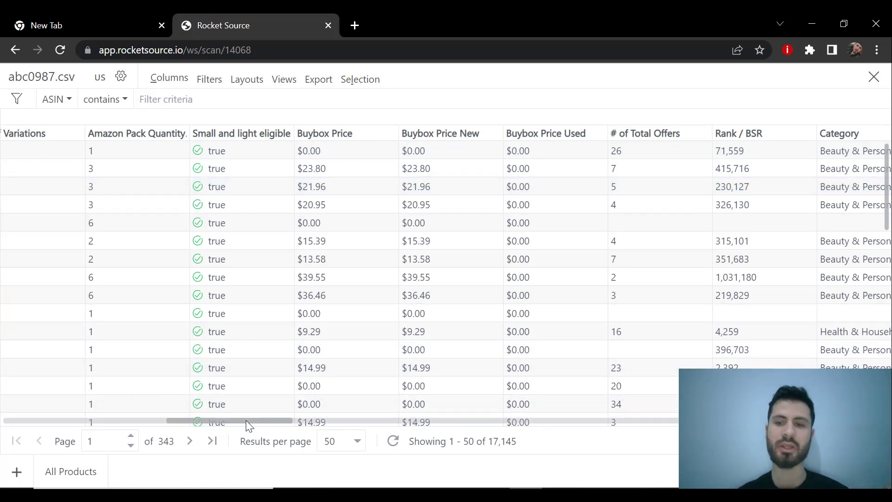
drag(247, 421, 842, 451)
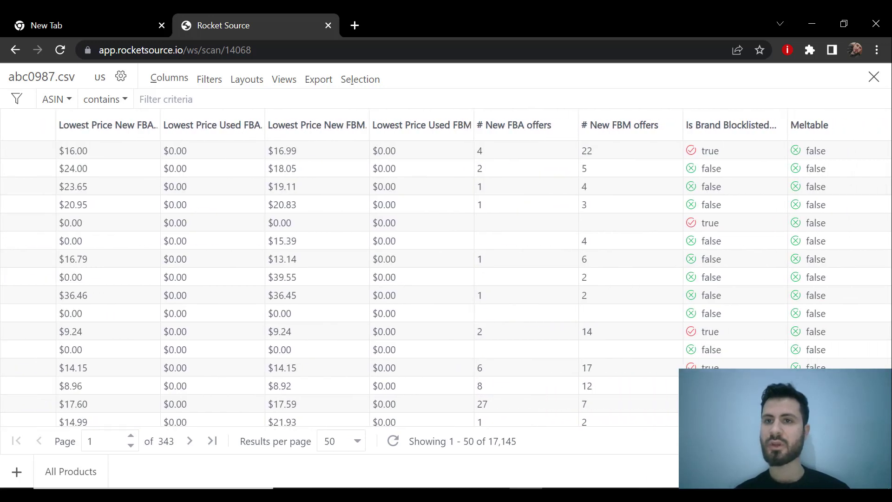
mouse_move(742, 128)
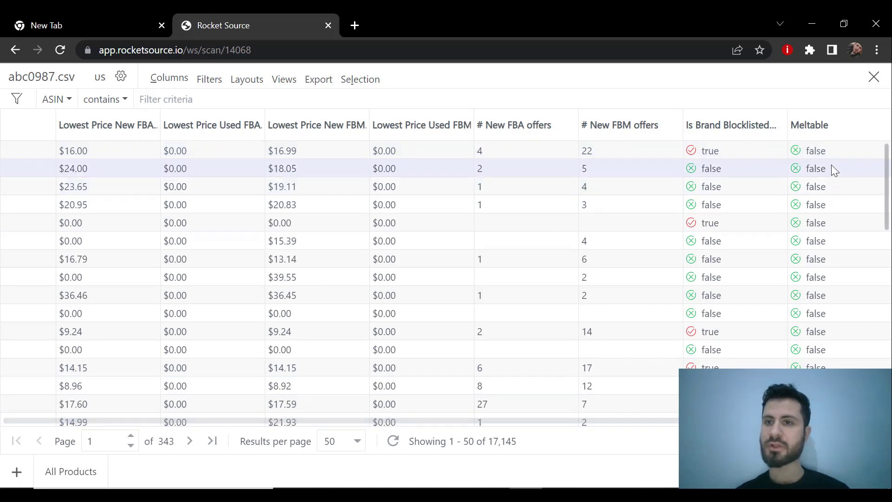
mouse_move(819, 136)
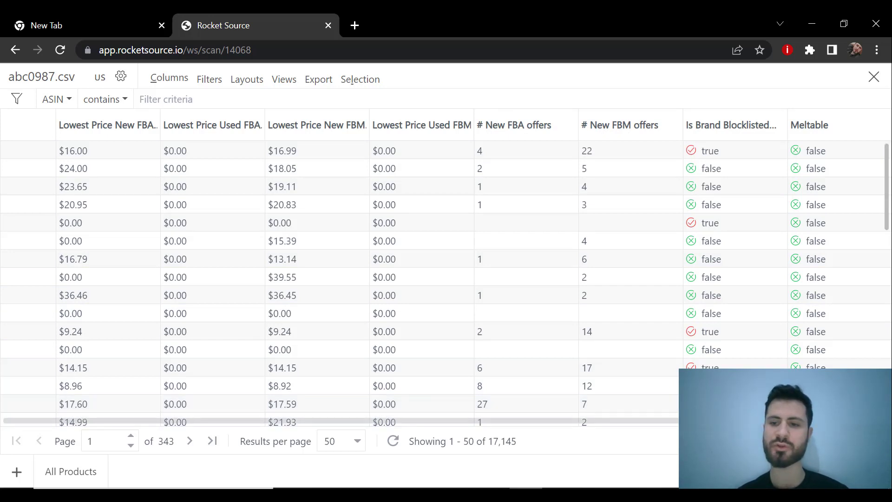
scroll(446, 274, left, 3)
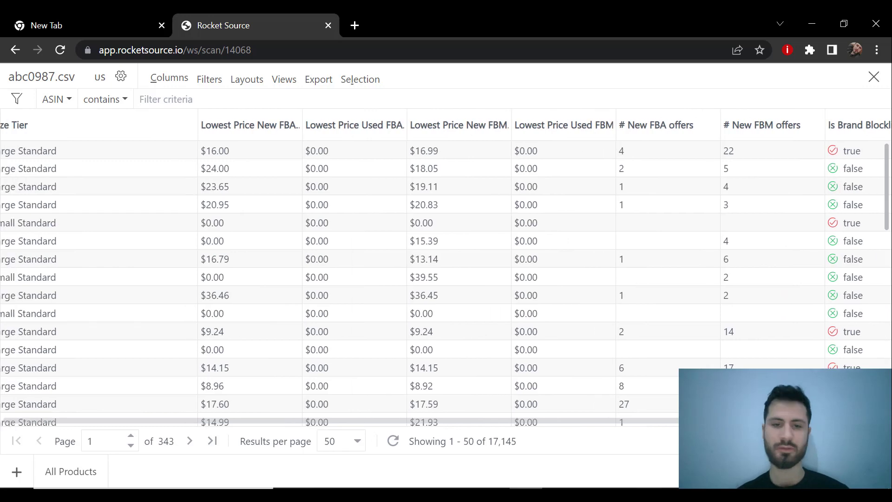
drag(683, 421, 13, 406)
mouse_move(111, 132)
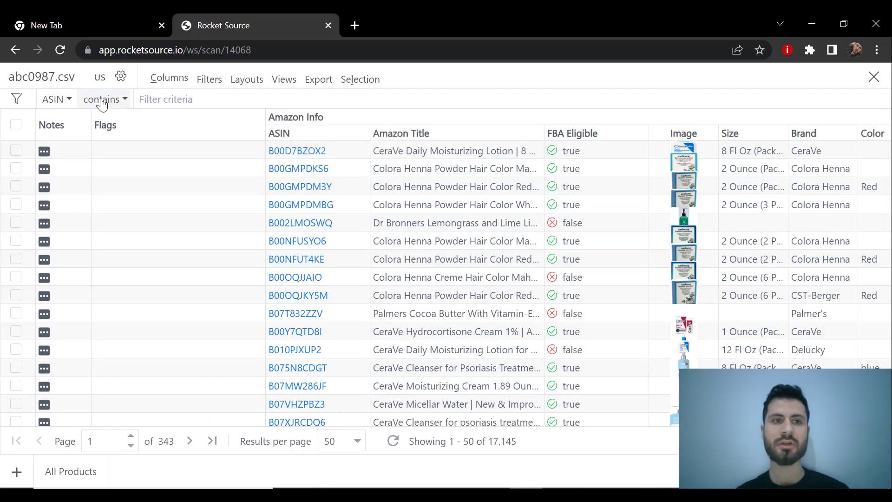
Step: Filter the scan results to products whose ASIN is not empty
click(102, 100)
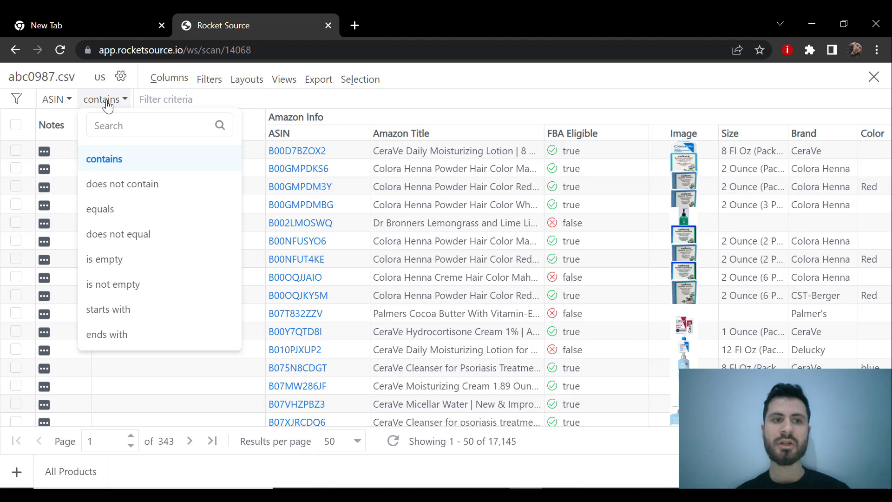
click(110, 286)
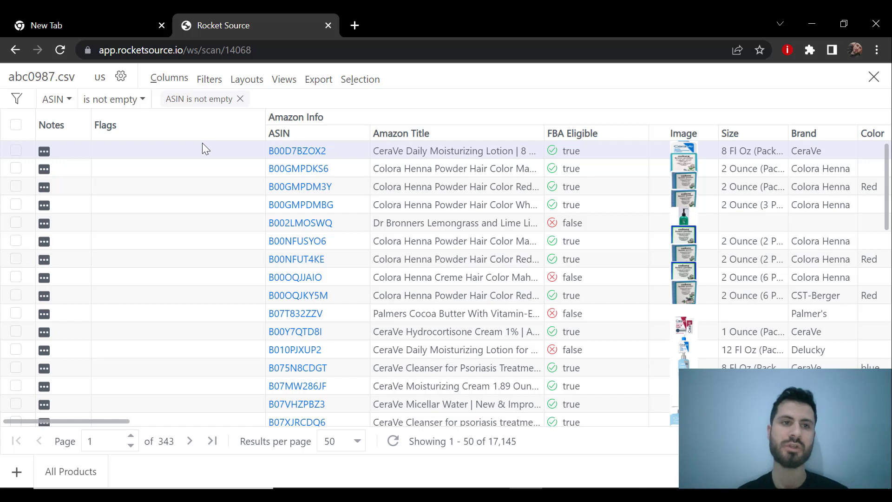
Step: Find the BSR field among the filter fields and add a Rank / BSR filter to the scan results
click(56, 99)
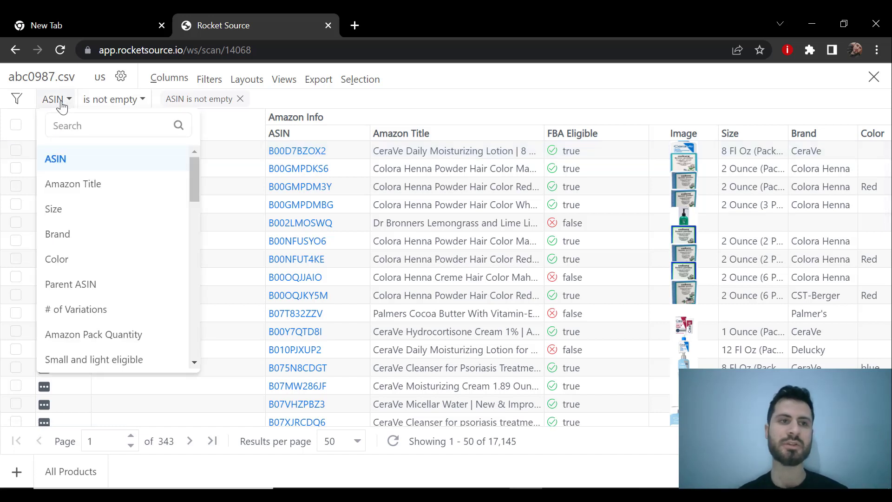
click(82, 125)
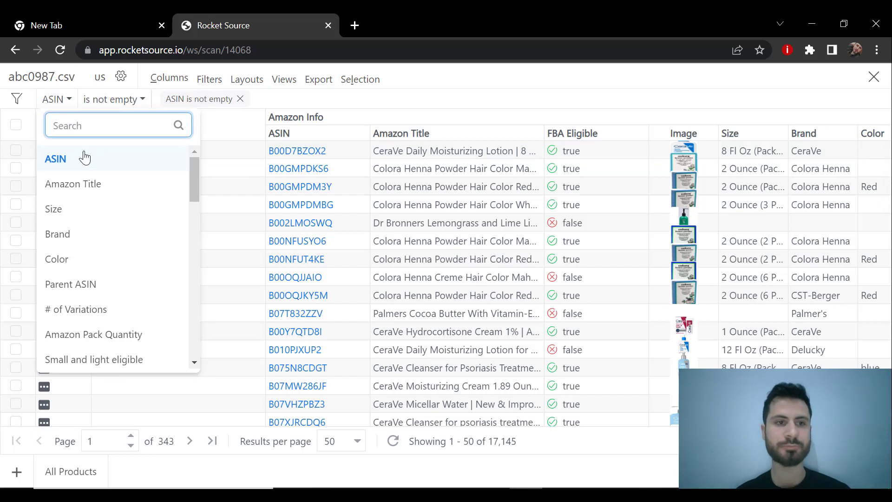
text(sa)
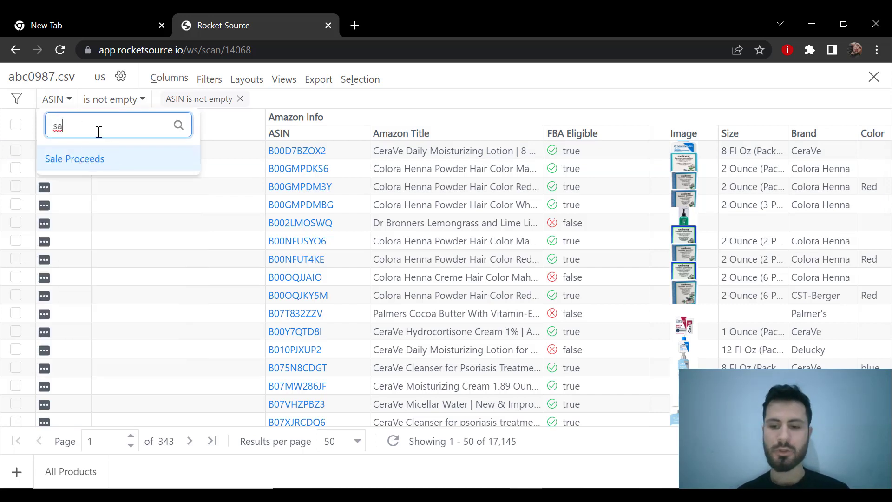
key(BackSpace)
key(BackSpace)
text(bs)
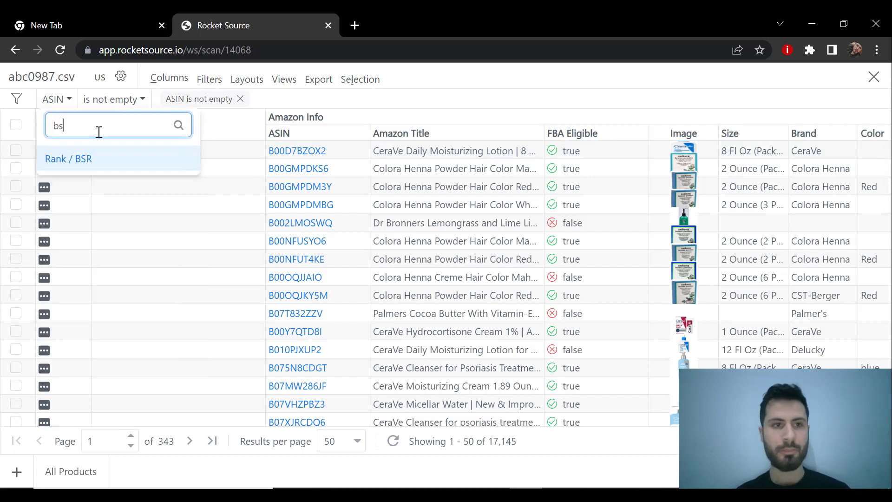
click(87, 160)
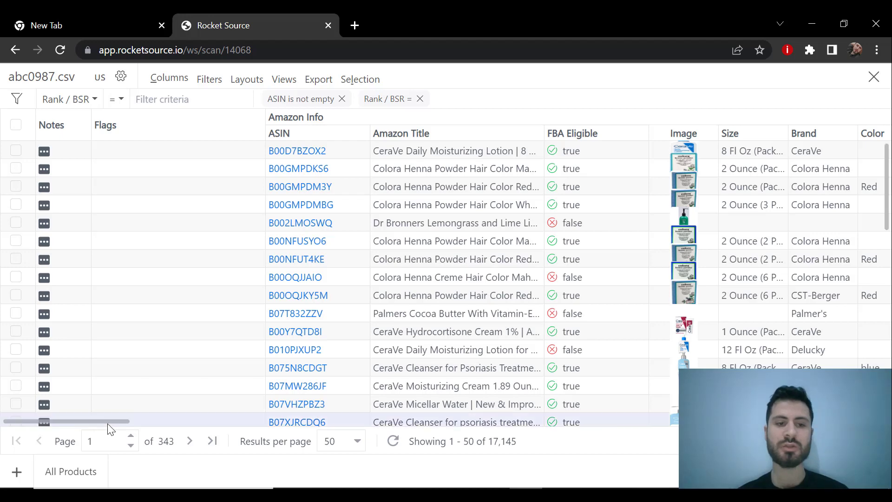
Step: Look over the Rank / BSR and Category columns of the results, and return to the Flags and ASIN columns
click(108, 423)
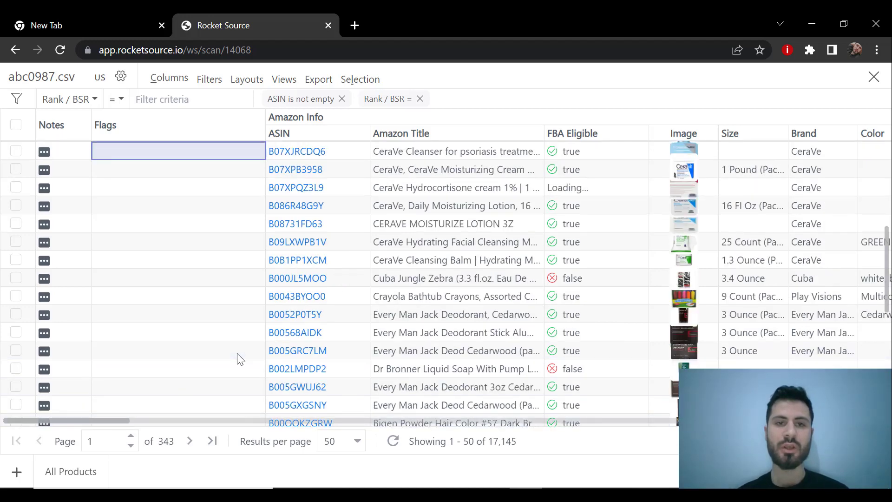
scroll(237, 359, up, 5)
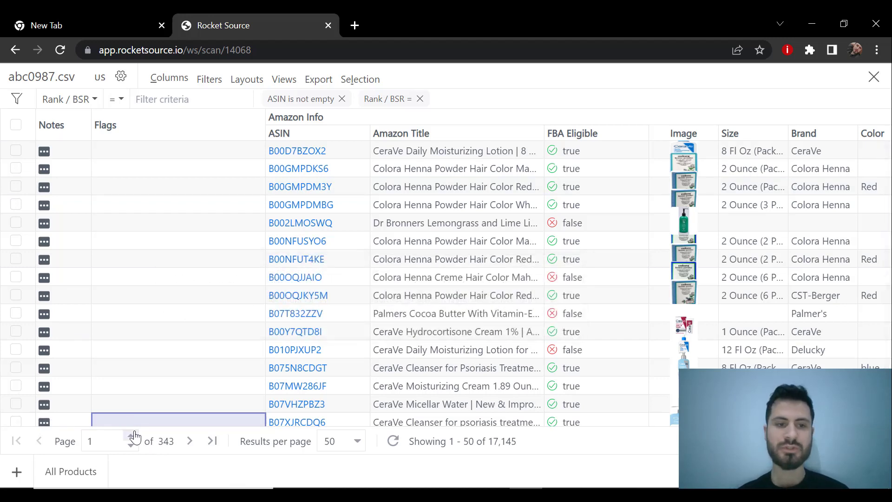
drag(85, 420, 280, 412)
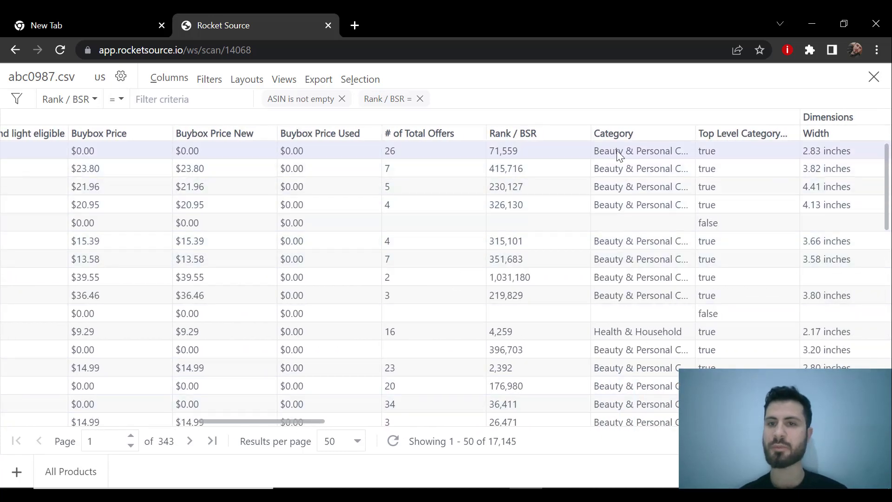
scroll(627, 316, down, 9)
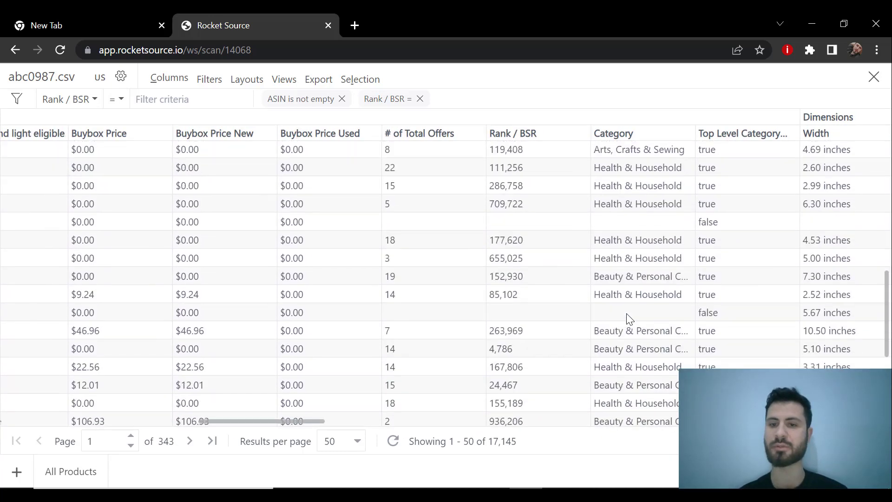
scroll(628, 315, up, 6)
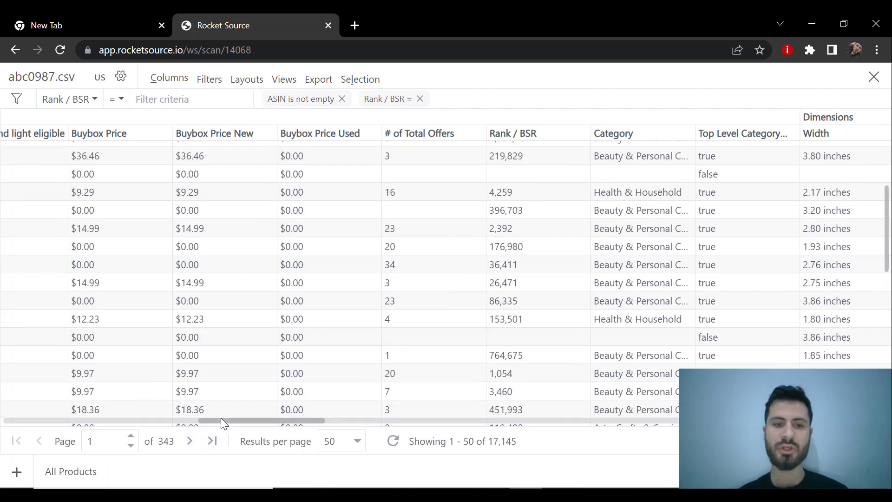
drag(221, 418, 2, 421)
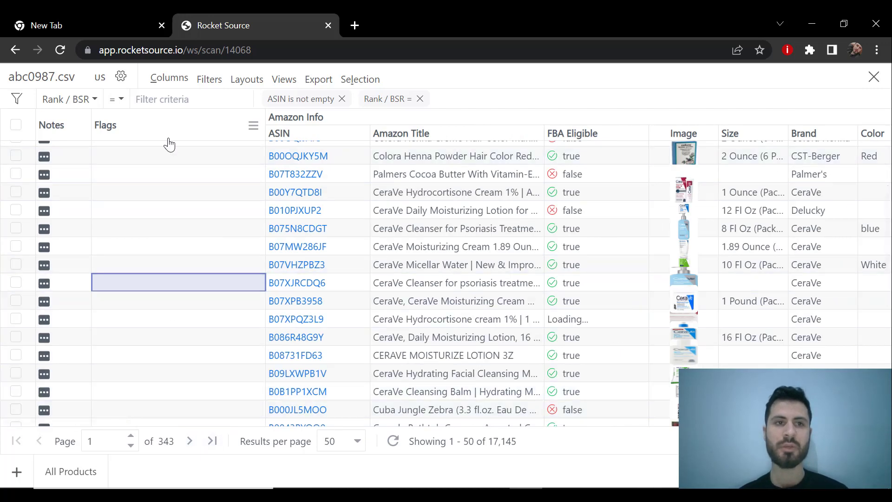
Step: Set the Rank / BSR filter to in range, from 1 to 95000
click(122, 100)
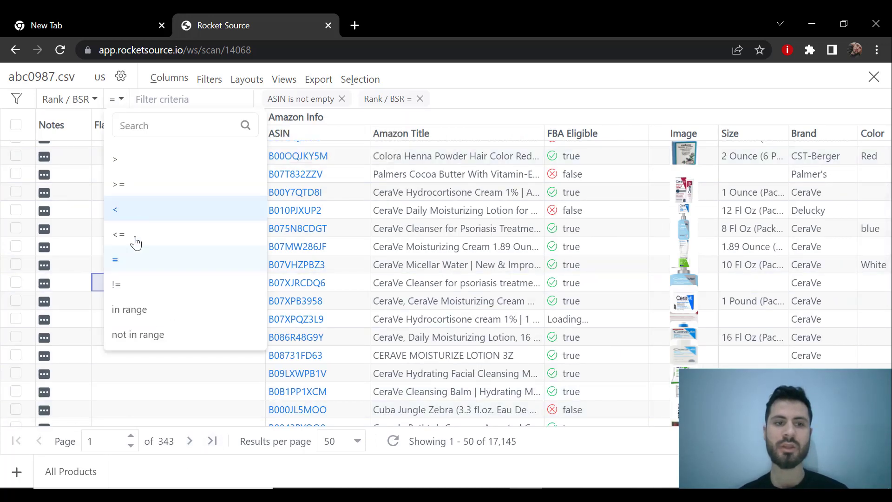
click(140, 310)
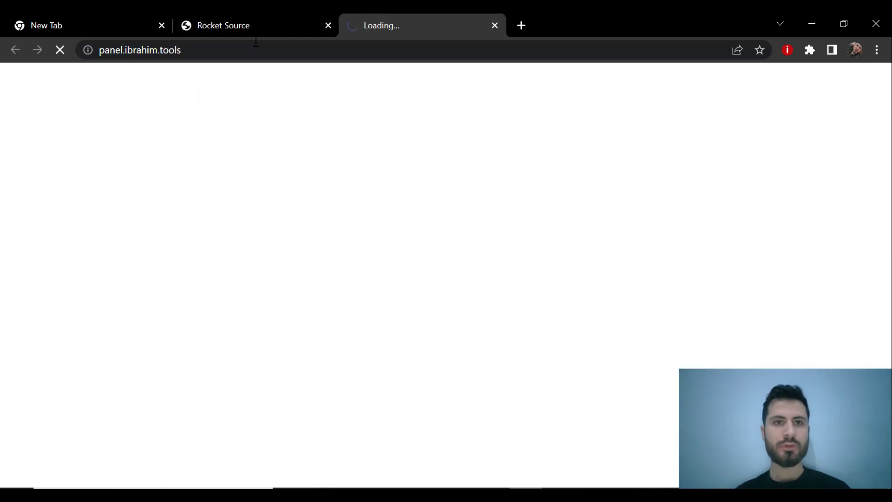
click(261, 13)
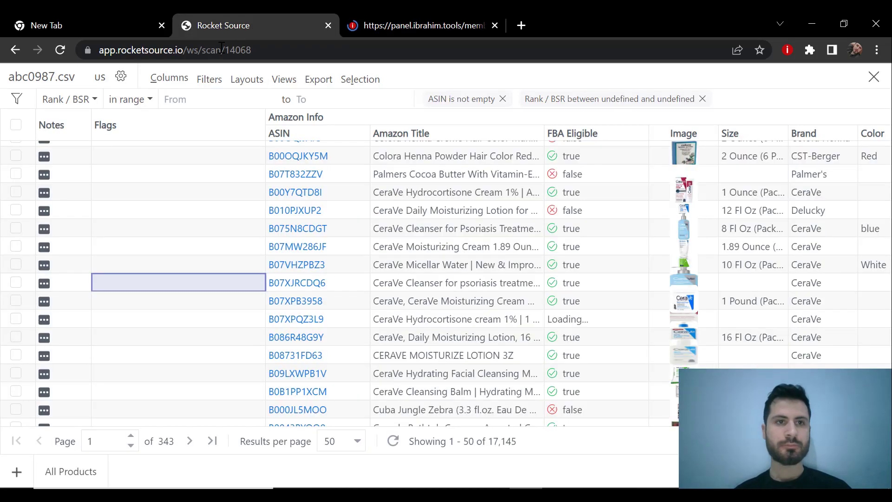
text(1)
click(293, 99)
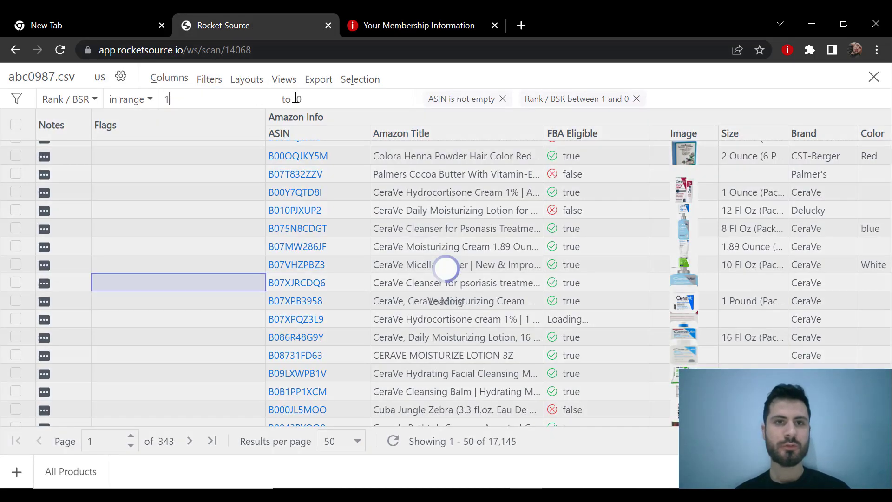
text(0)
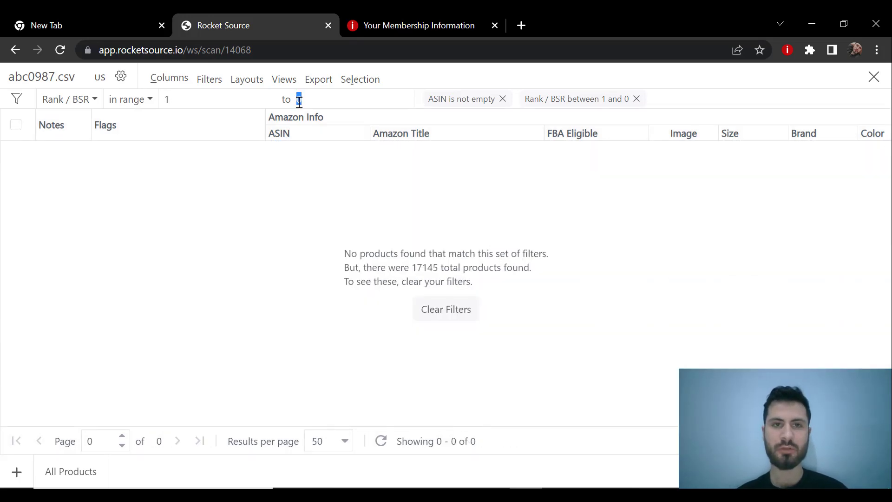
text(95000)
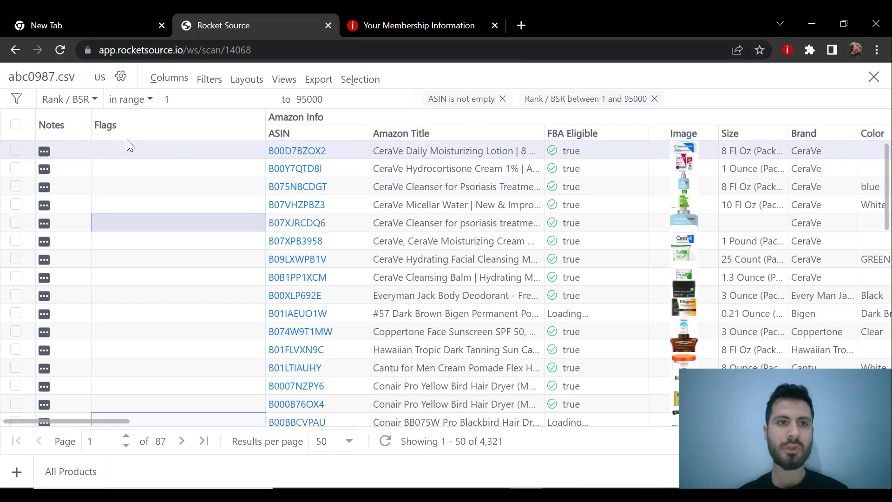
Step: Add a filter that keeps only products with a Profit greater than or equal to 1
click(95, 101)
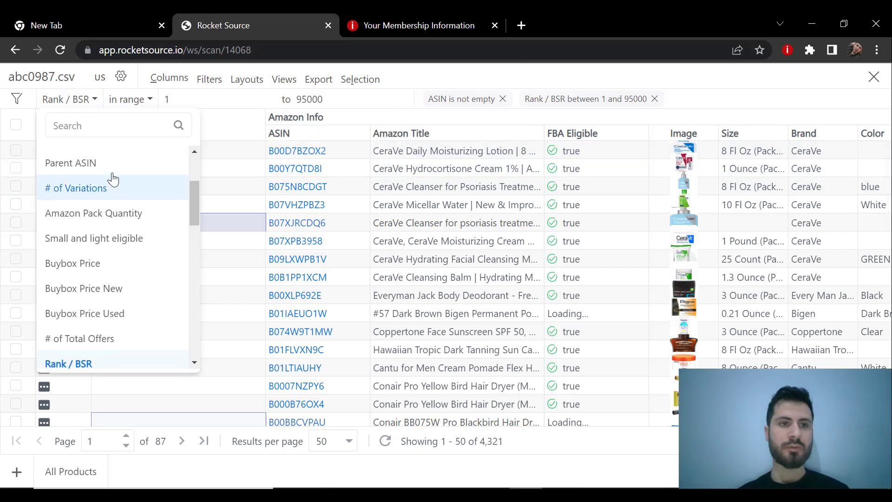
scroll(111, 178, up, 3)
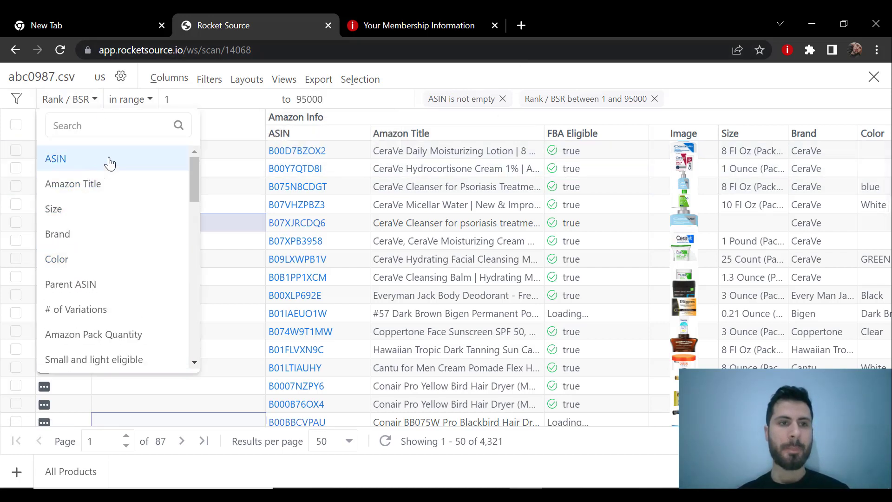
click(89, 105)
click(90, 106)
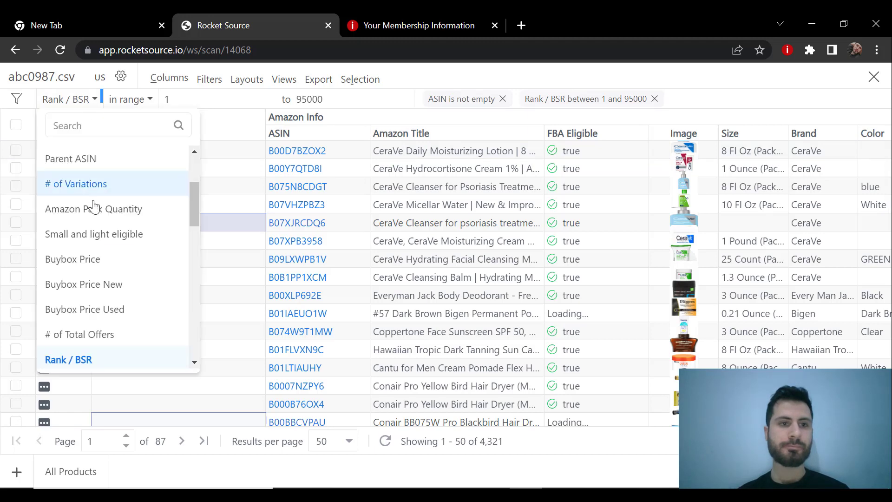
scroll(96, 223, down, 5)
scroll(94, 263, down, 3)
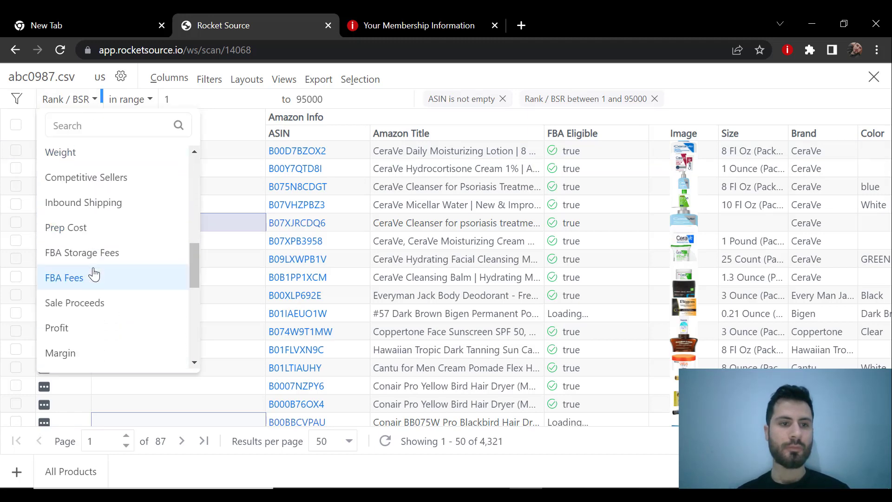
click(97, 296)
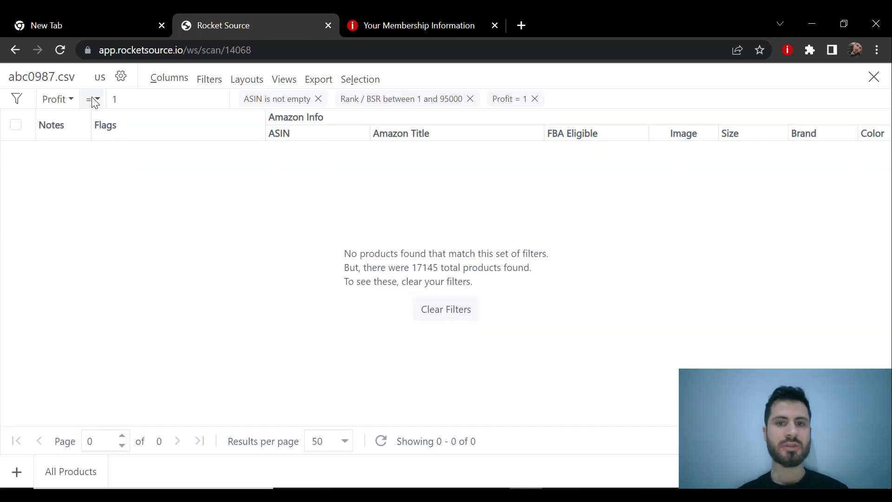
click(92, 107)
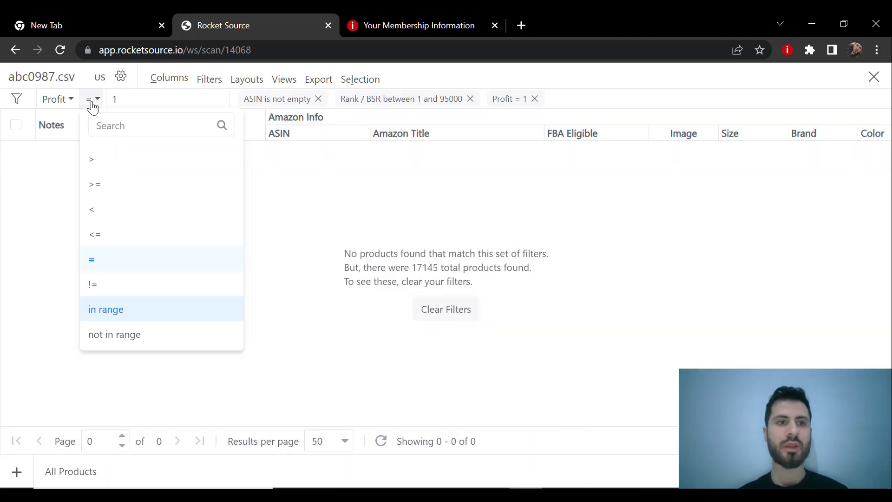
click(99, 190)
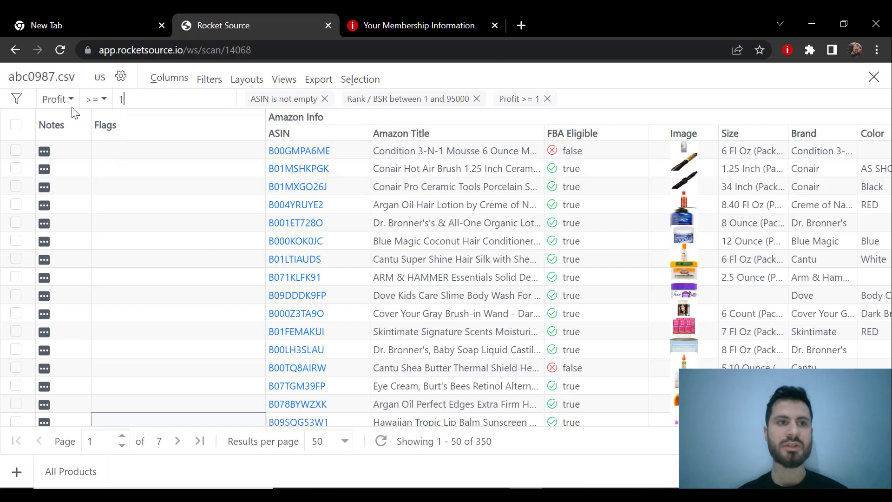
Step: Add a filter that keeps only products with an ROI greater than or equal to 10%
click(58, 99)
scroll(69, 203, down, 2)
scroll(74, 232, down, 2)
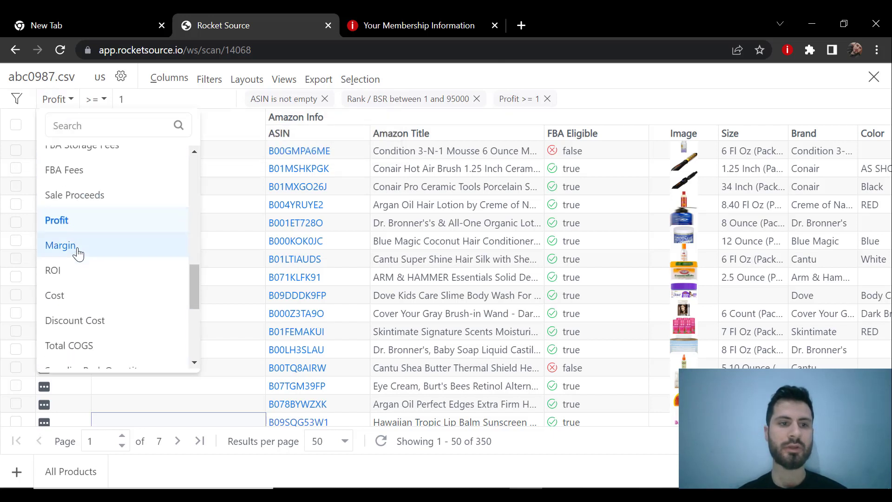
scroll(78, 275, down, 2)
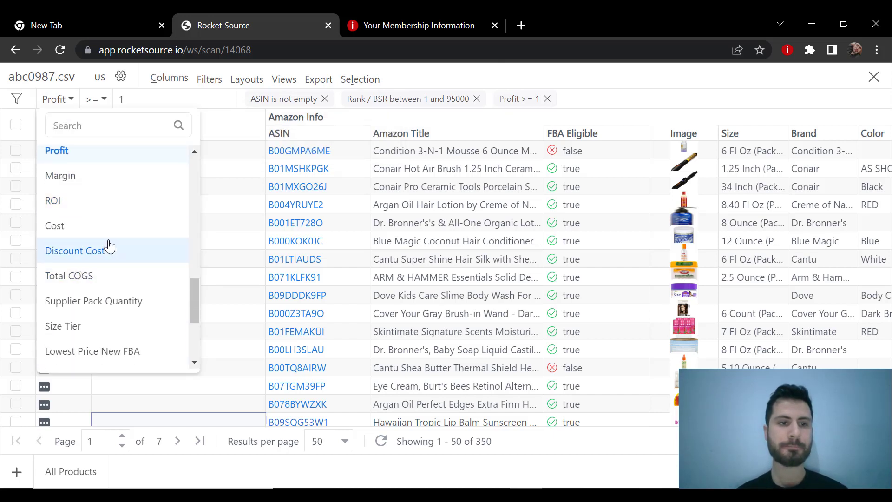
click(110, 203)
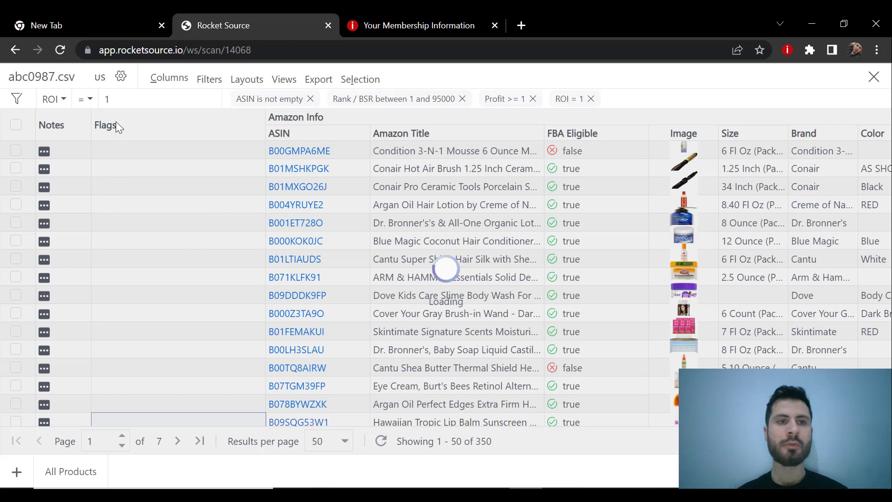
click(91, 103)
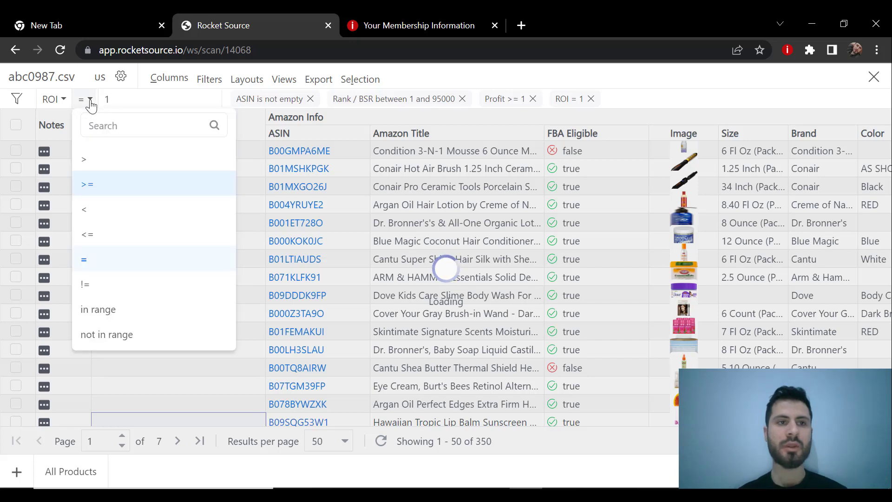
click(99, 182)
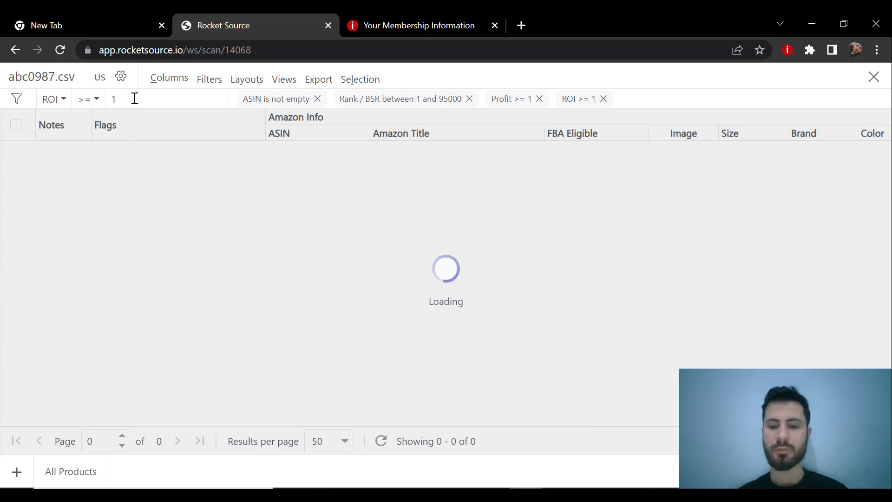
text(0)
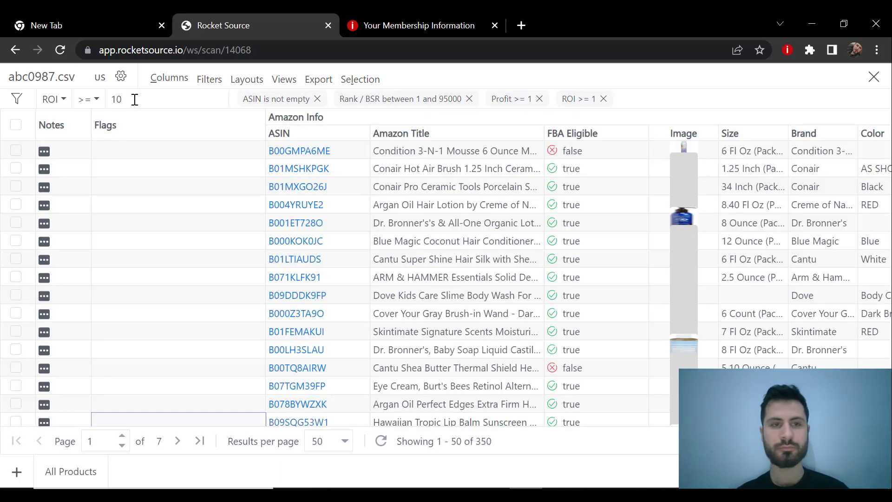
text(%)
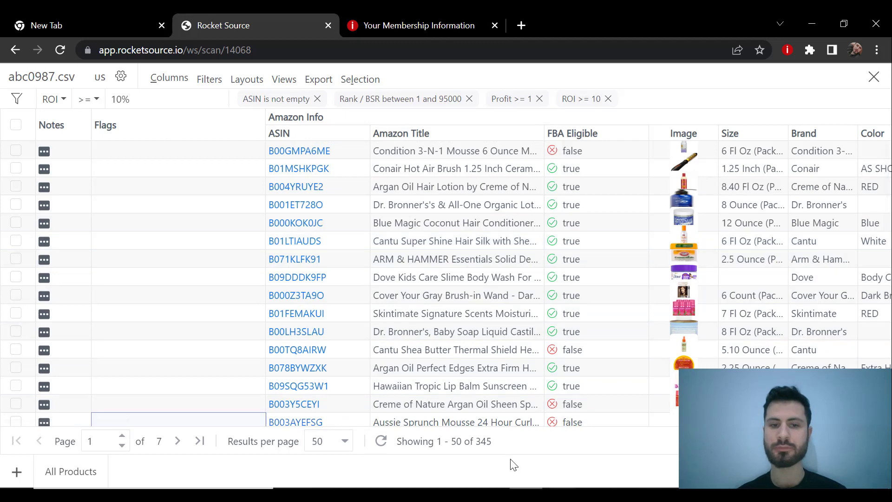
Step: Read the FBA Eligible column's explanation and look through its values for the filtered products
mouse_move(566, 136)
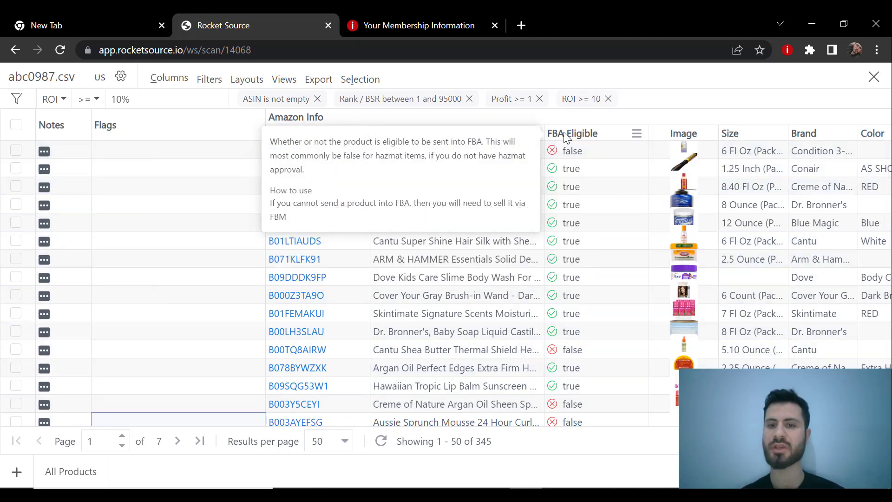
mouse_move(565, 157)
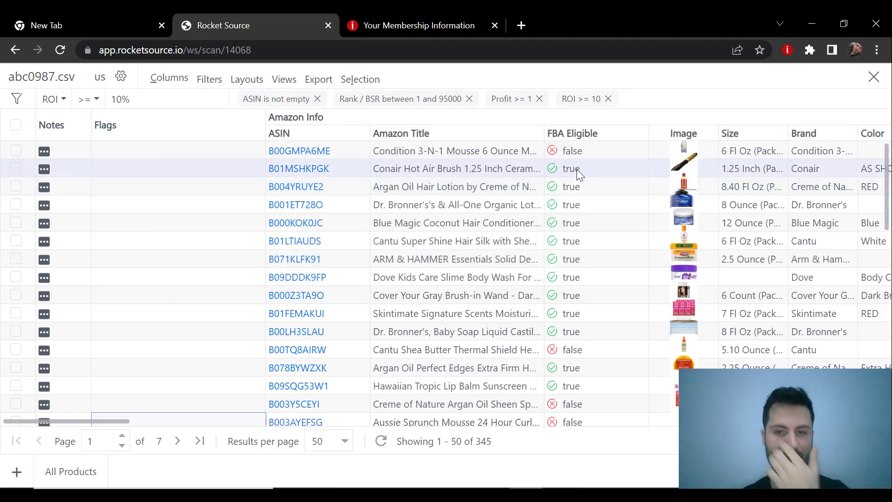
scroll(597, 279, down, 5)
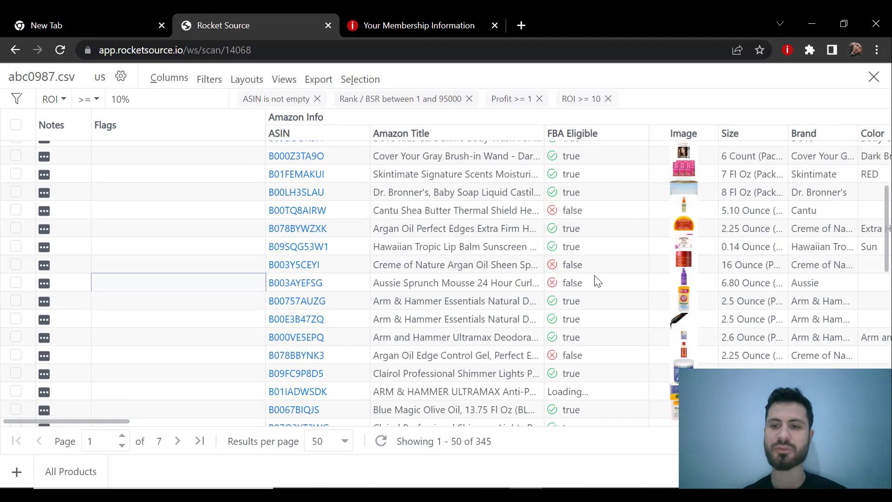
scroll(595, 275, down, 3)
scroll(594, 275, up, 2)
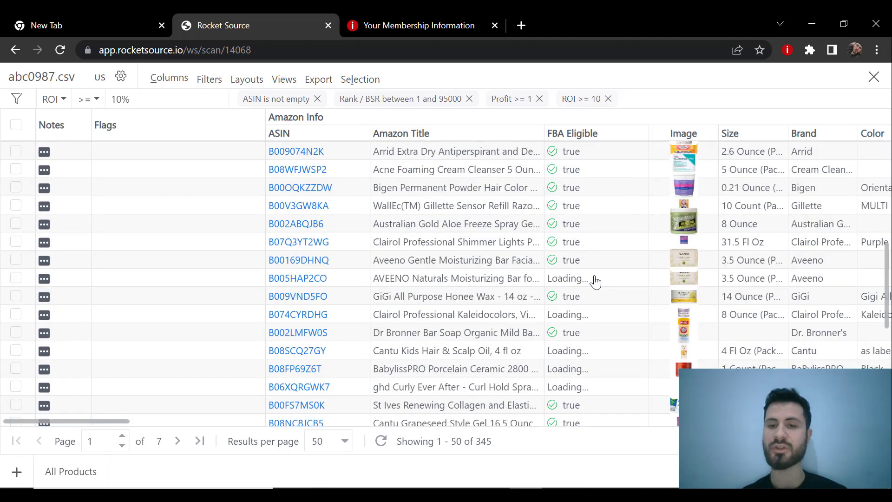
Step: Look through the FBA Eligible values of the filtered products on the first results page
scroll(595, 276, down, 8)
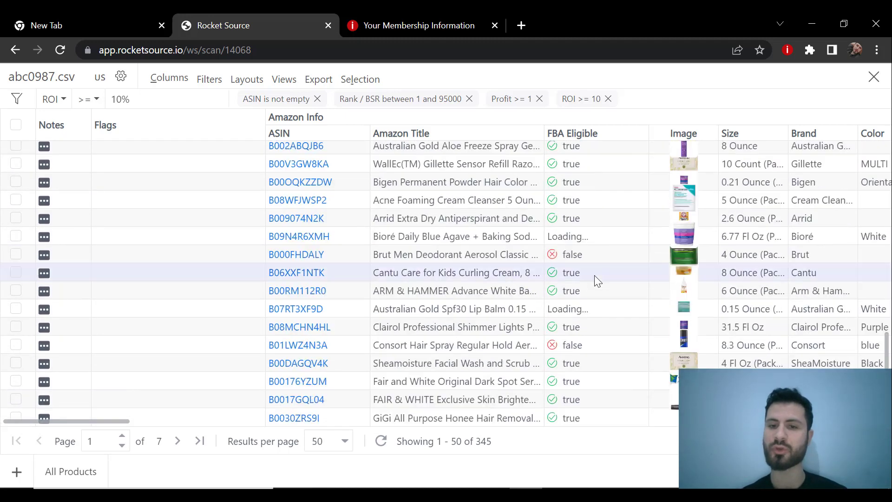
mouse_move(568, 350)
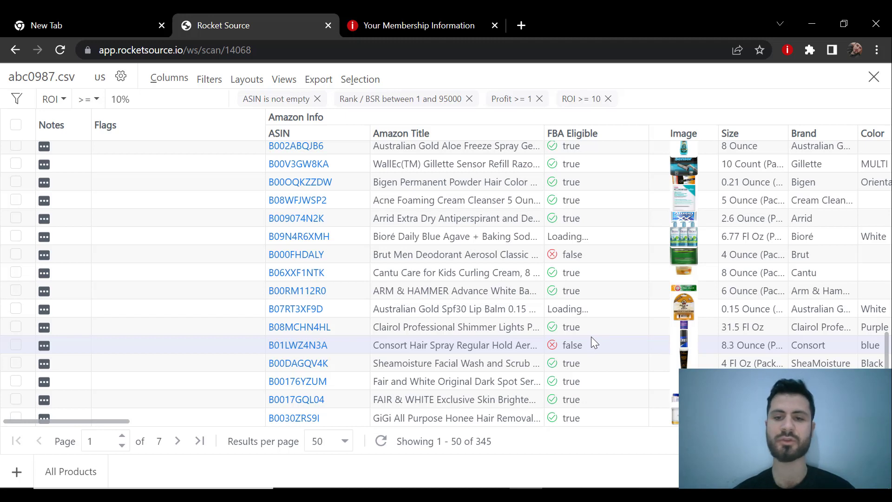
scroll(591, 338, up, 3)
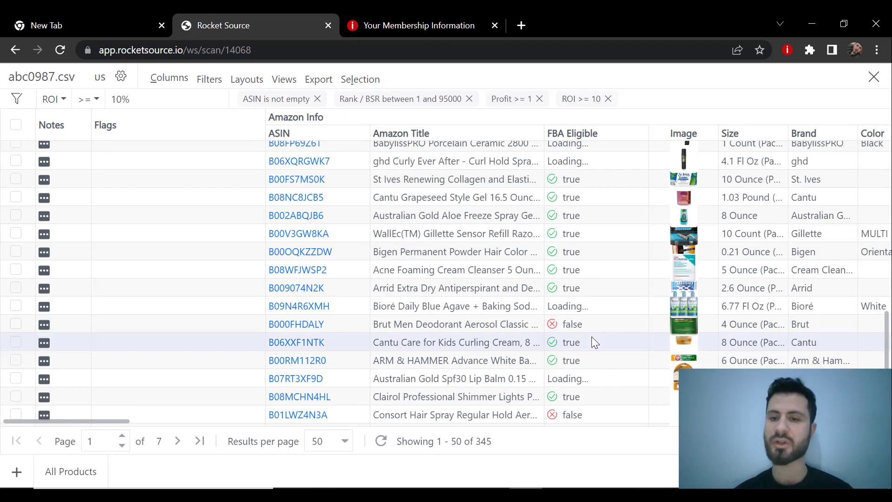
scroll(594, 343, up, 2)
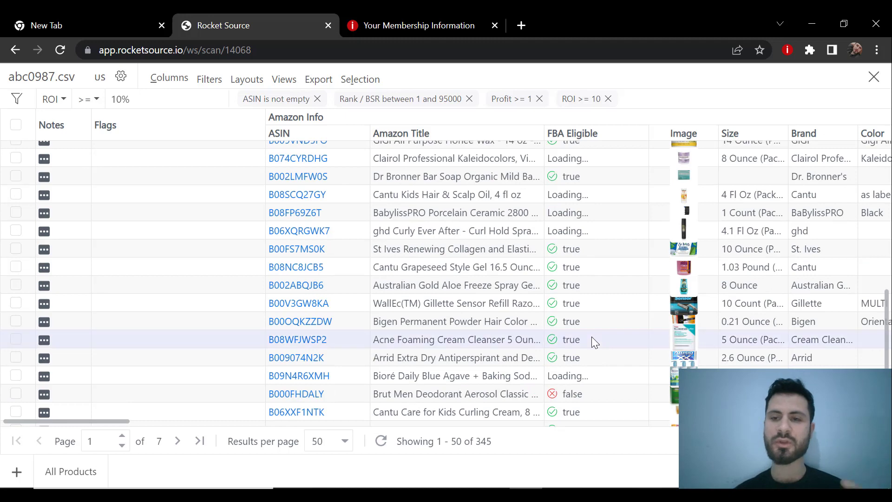
scroll(594, 343, up, 6)
scroll(593, 242, up, 3)
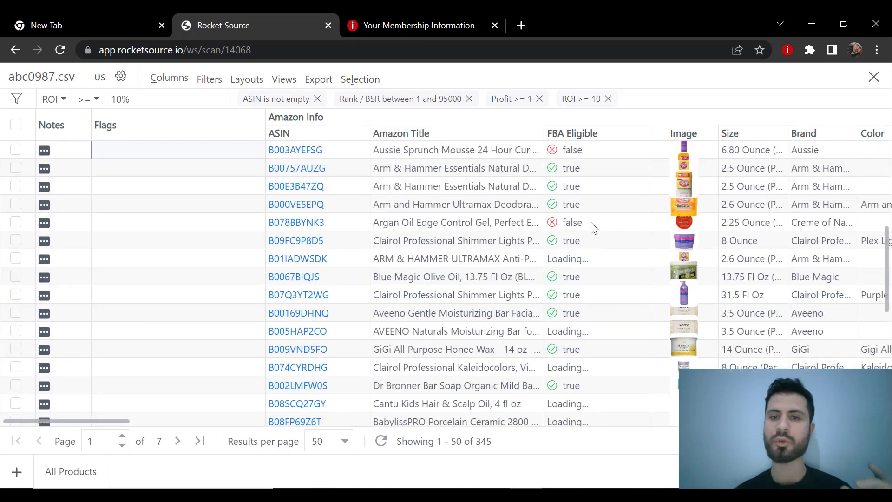
scroll(587, 204, up, 3)
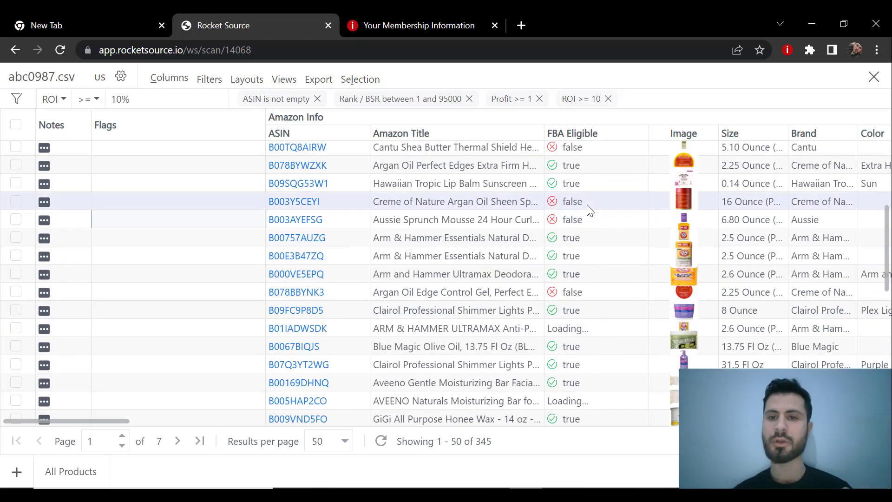
scroll(588, 205, up, 3)
scroll(587, 211, up, 5)
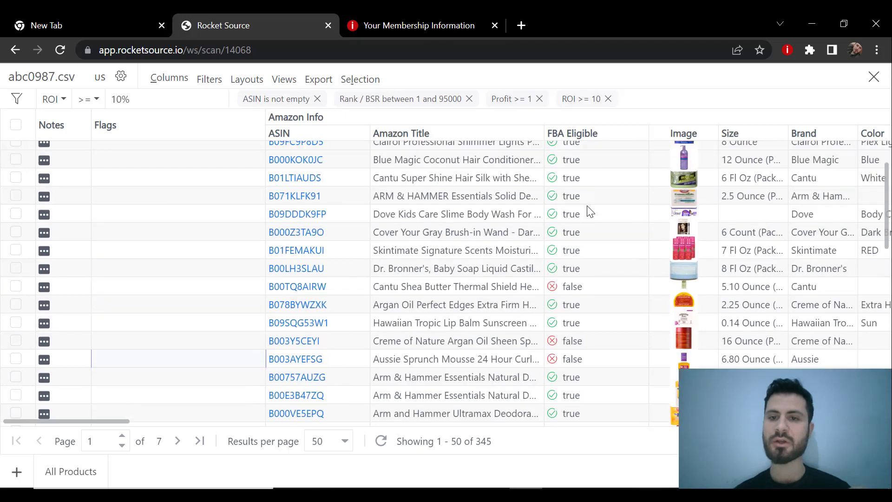
scroll(590, 211, up, 1)
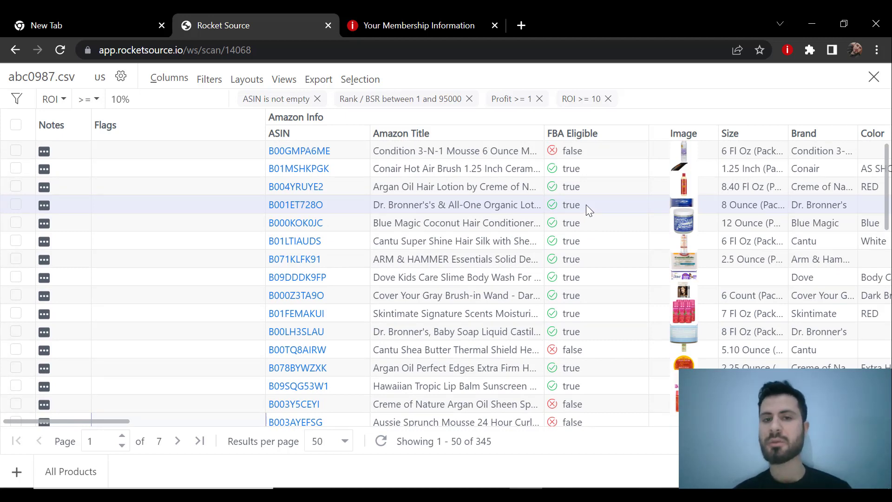
scroll(609, 259, down, 3)
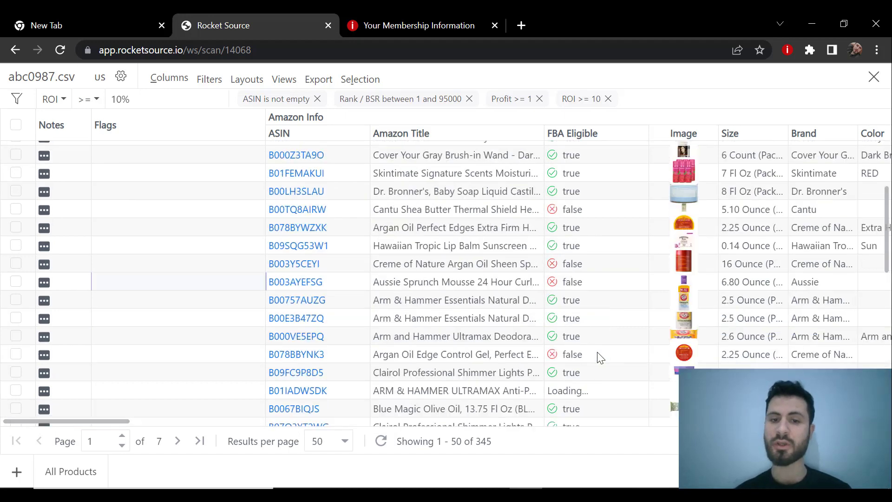
scroll(598, 355, down, 2)
scroll(598, 356, up, 5)
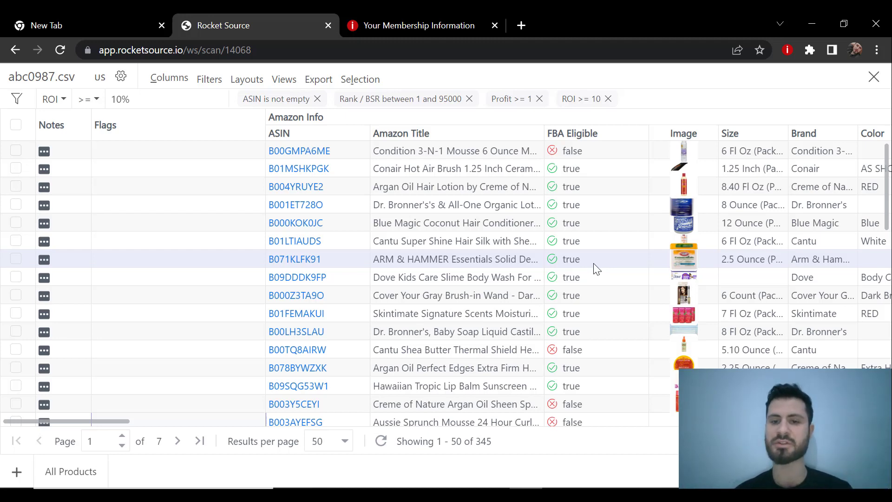
Step: Read why the Creme of Nature Argan Oil Sheen product is marked as not eligible for FBA
scroll(597, 270, down, 1)
scroll(596, 269, down, 1)
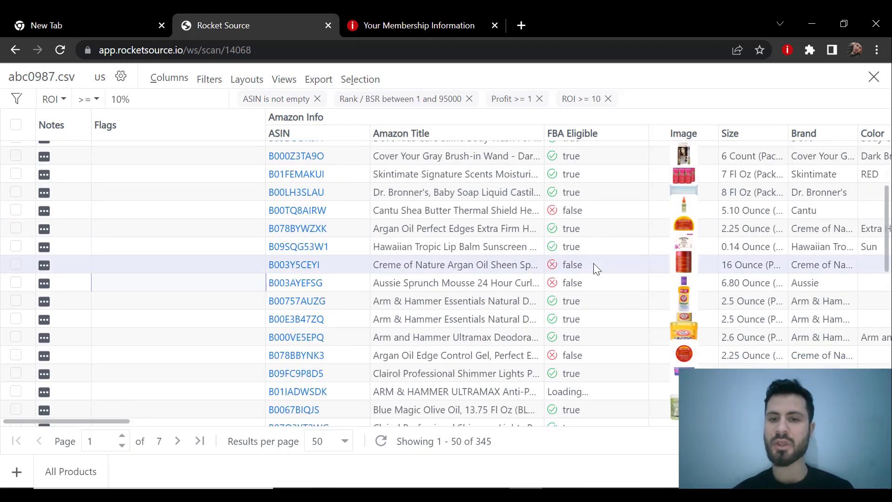
mouse_move(558, 269)
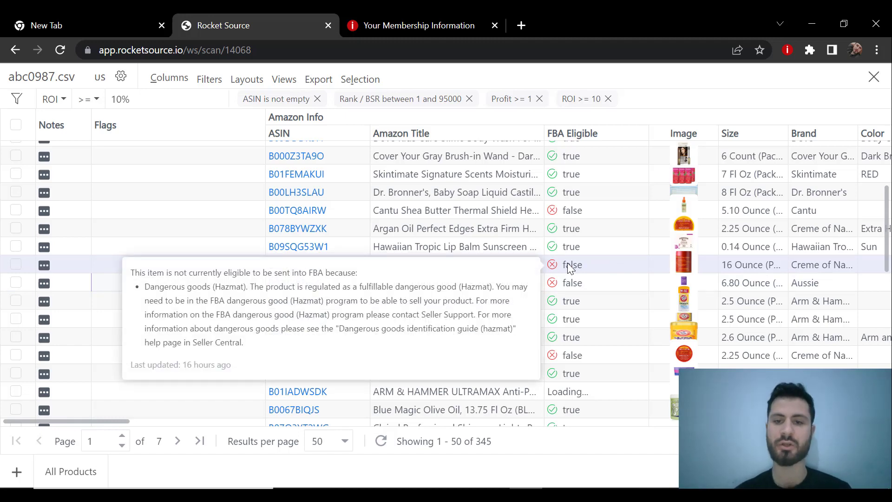
scroll(568, 263, up, 3)
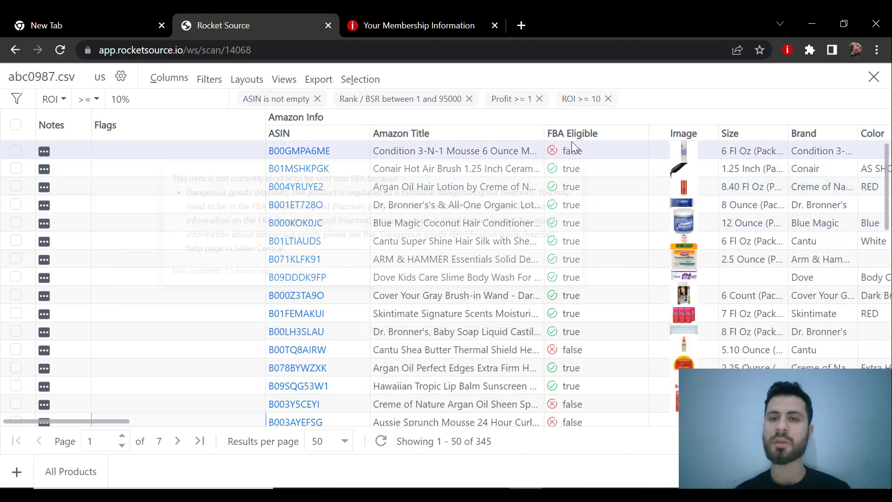
mouse_move(573, 133)
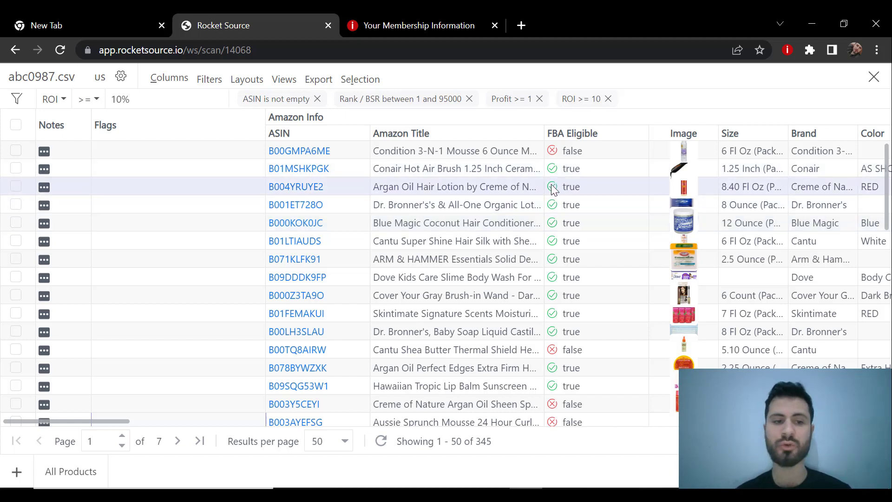
Step: Download the filtered products as an XLSX file and set the results per page to 100
click(320, 83)
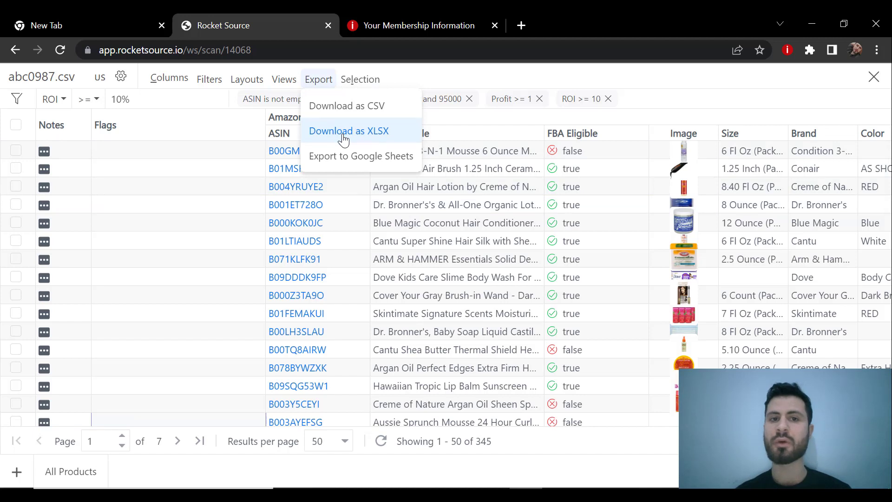
click(378, 133)
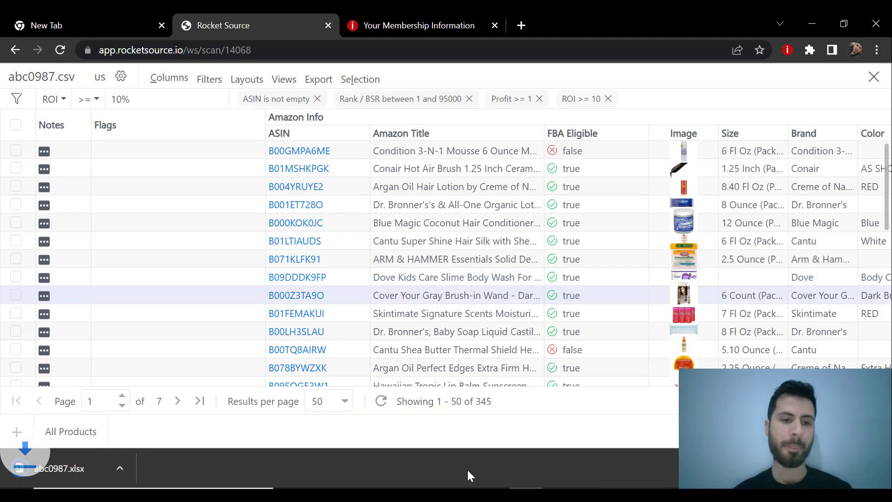
click(107, 453)
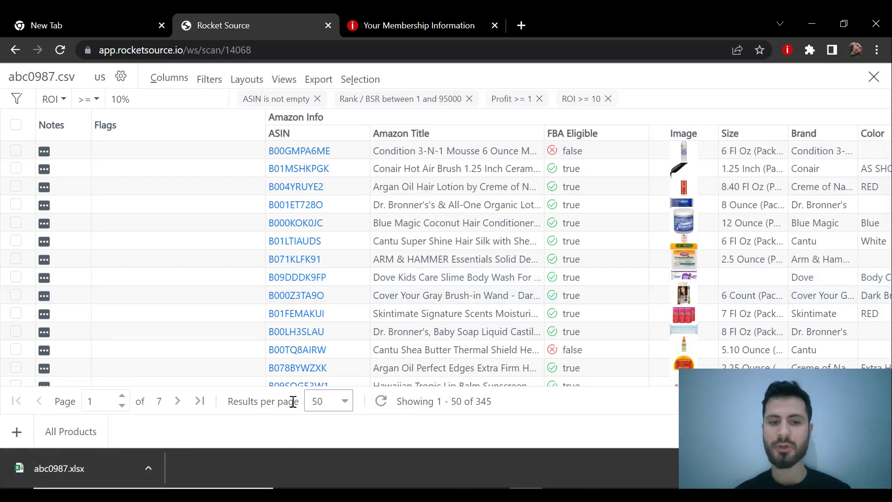
click(344, 405)
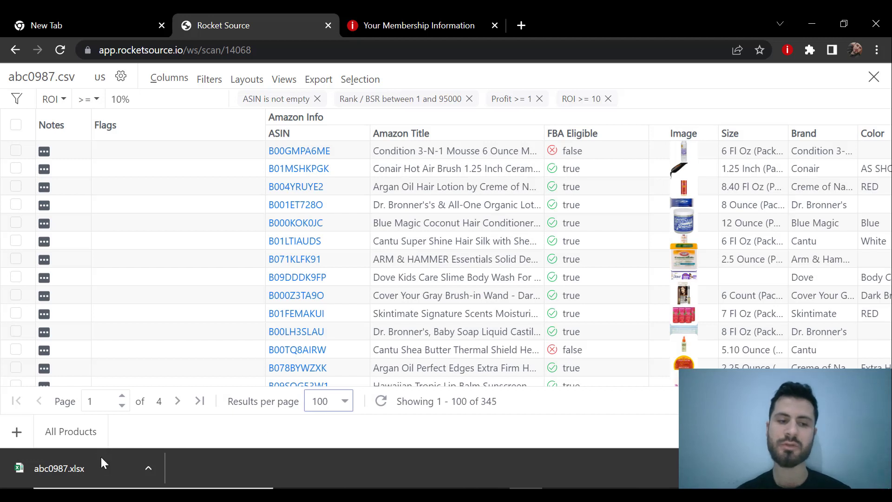
Step: Open the downloaded abc0987.xlsx in Excel and enable editing
click(79, 471)
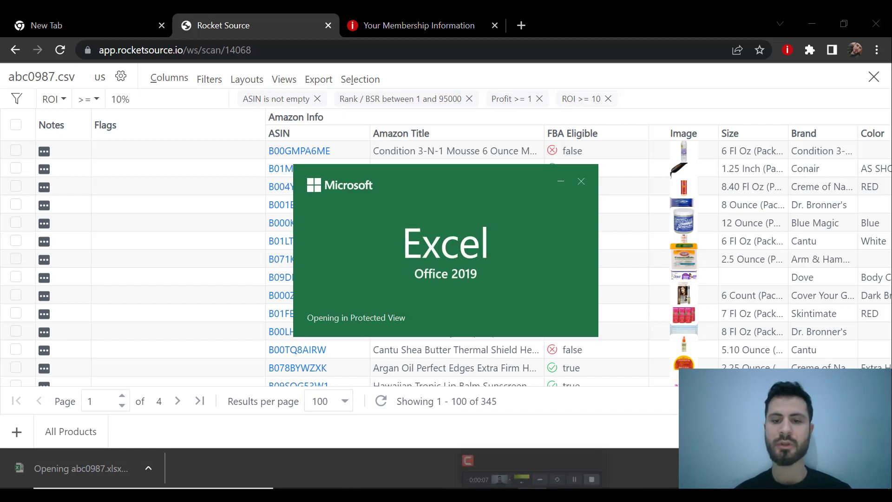
mouse_move(567, 488)
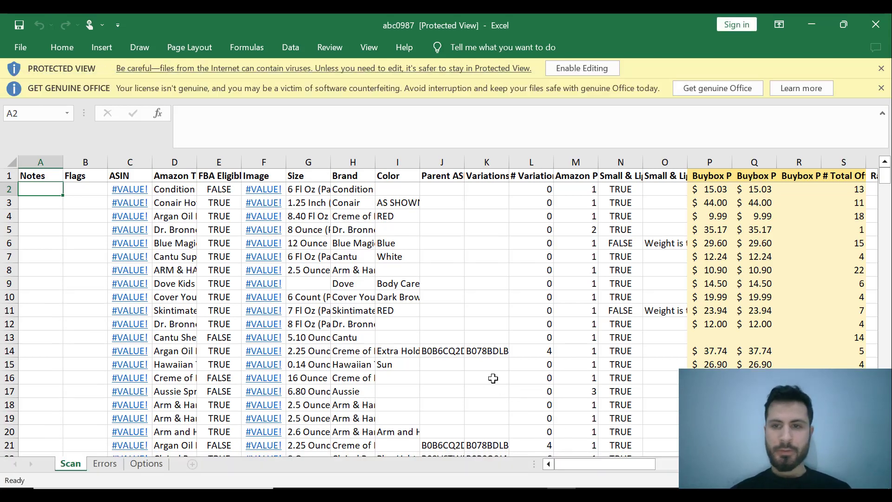
click(613, 67)
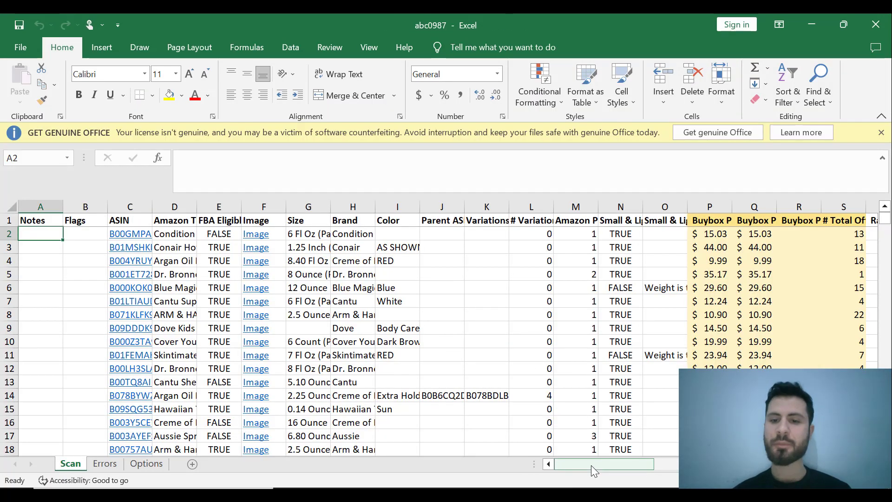
Step: Check the number of exported rows using the Variations List column and look across the sheet's columns
drag(591, 465, 587, 447)
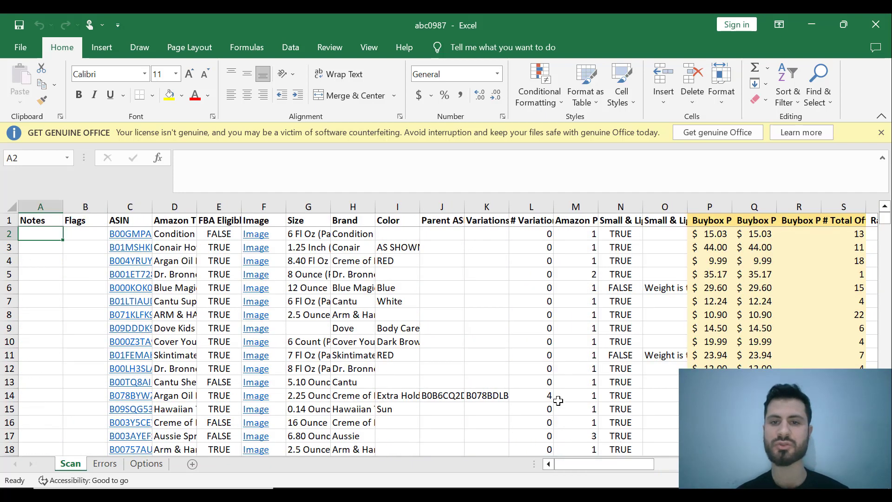
click(491, 205)
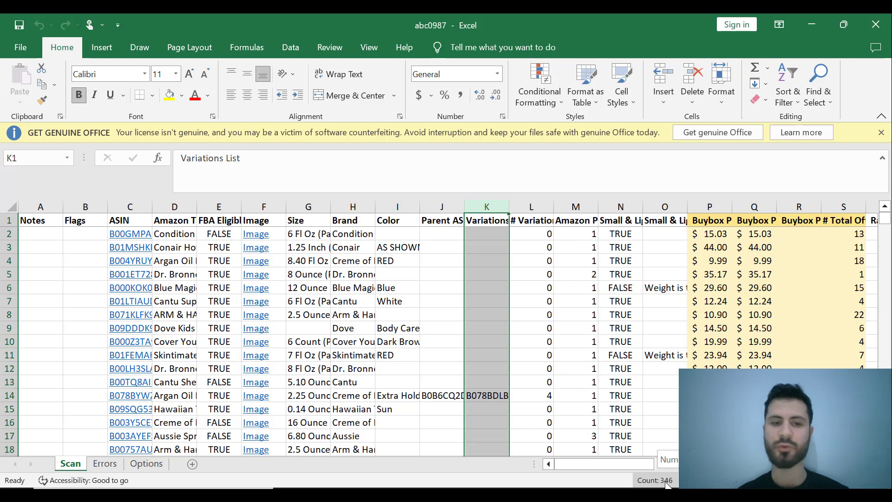
click(483, 325)
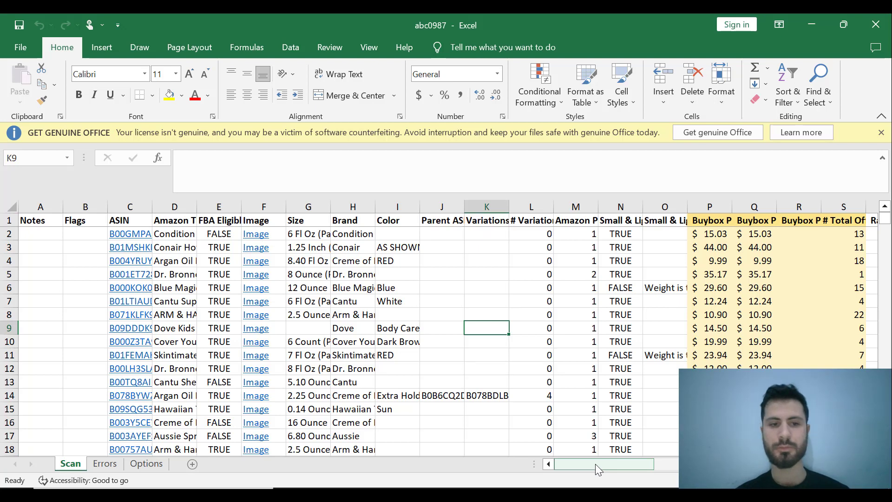
drag(595, 464, 437, 409)
Step: Add filters to all column headers of the Scan sheet's data, then deselect the data by selecting cell N2
key(ctrl+a)
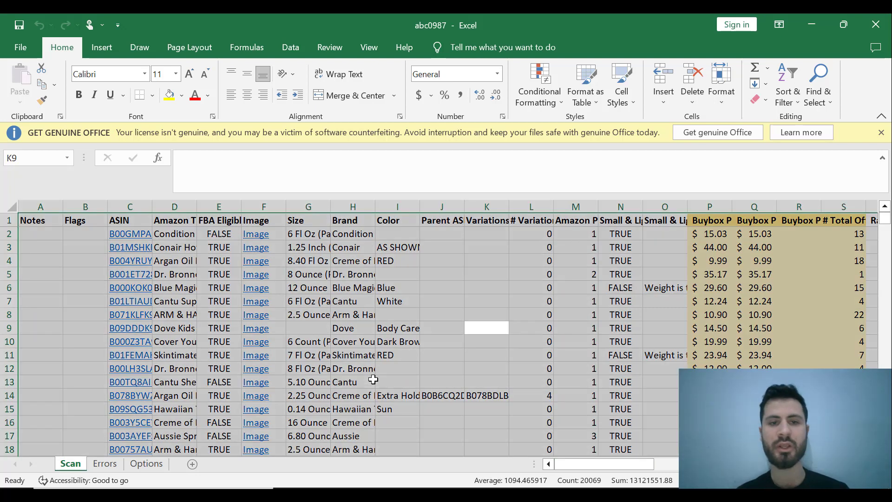
click(789, 80)
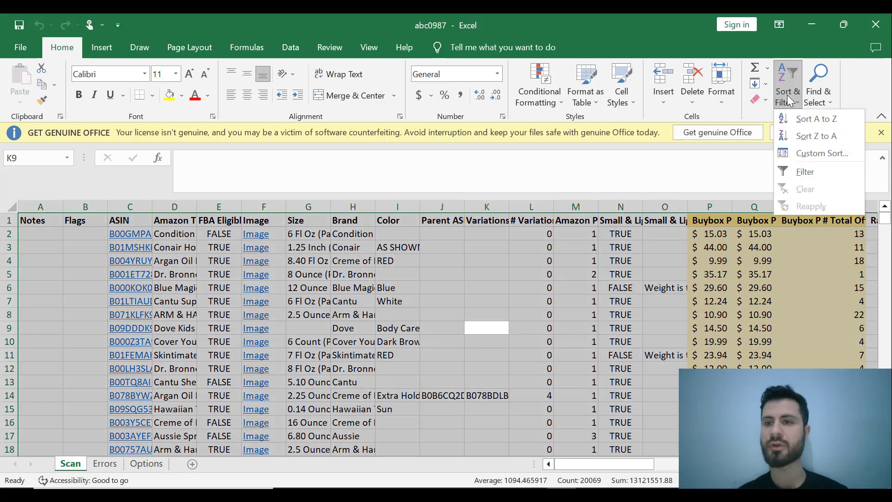
click(802, 171)
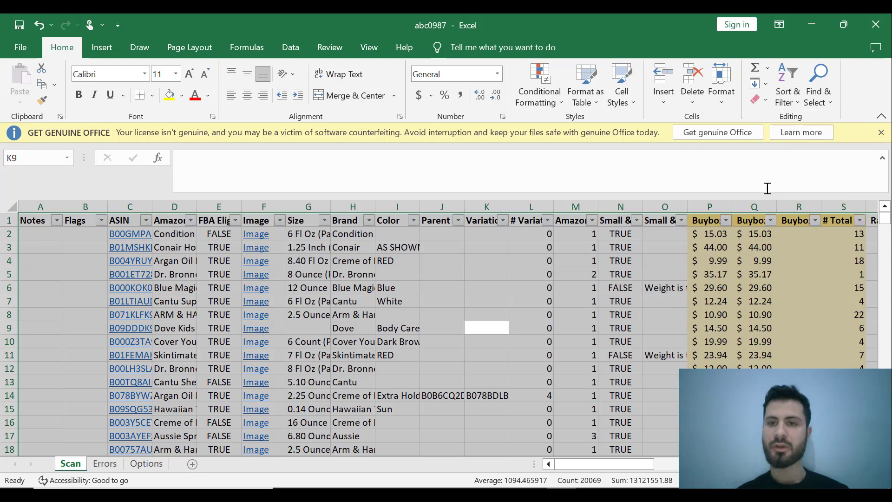
click(622, 236)
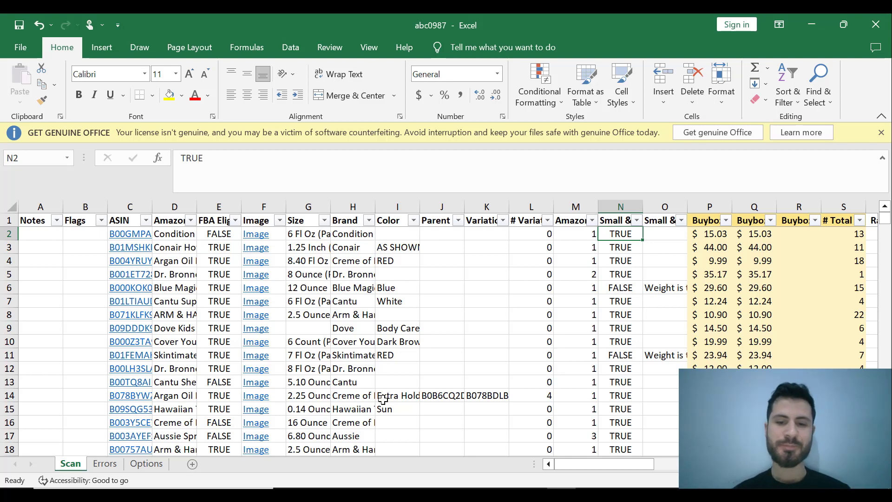
click(561, 494)
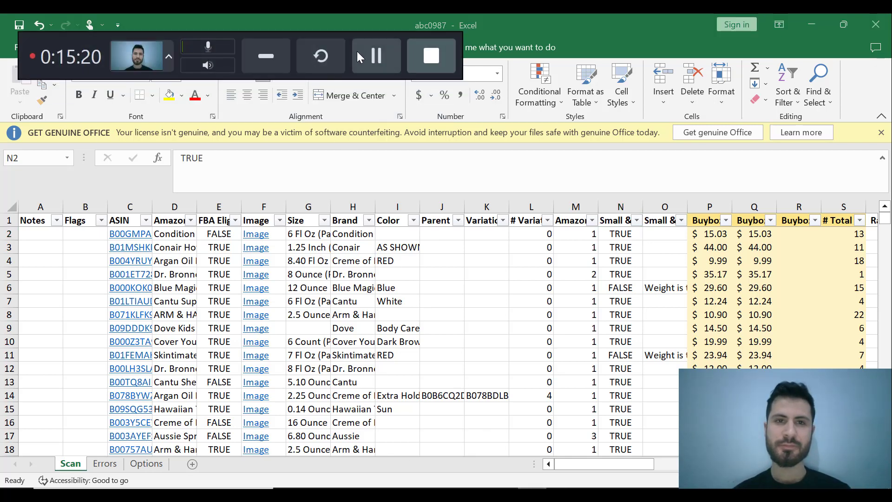